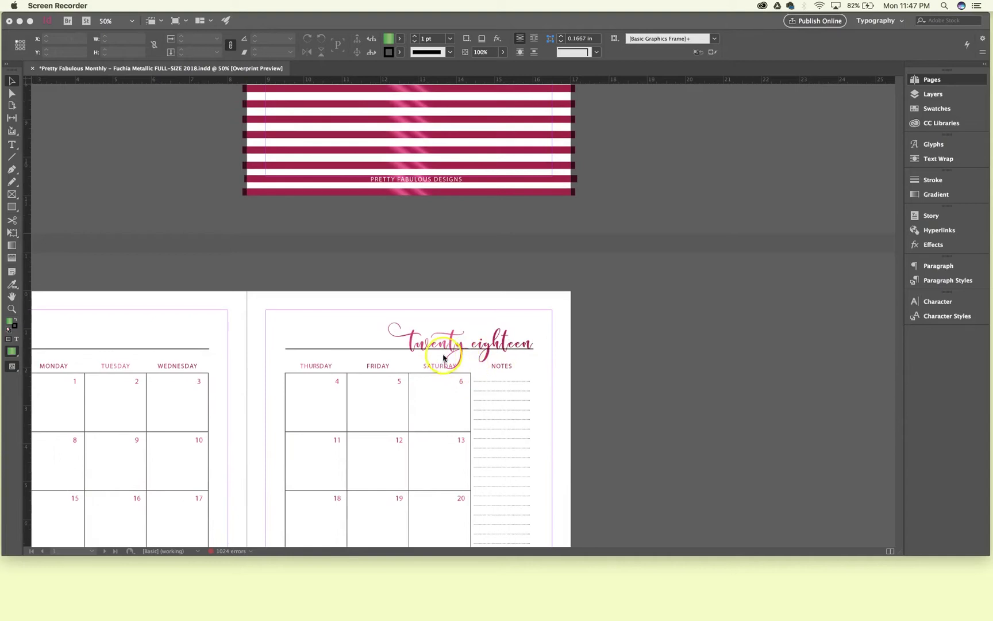
Step: Scroll the document up to the striped Girl Boss Planner cover page
scroll(450, 341, up, 3)
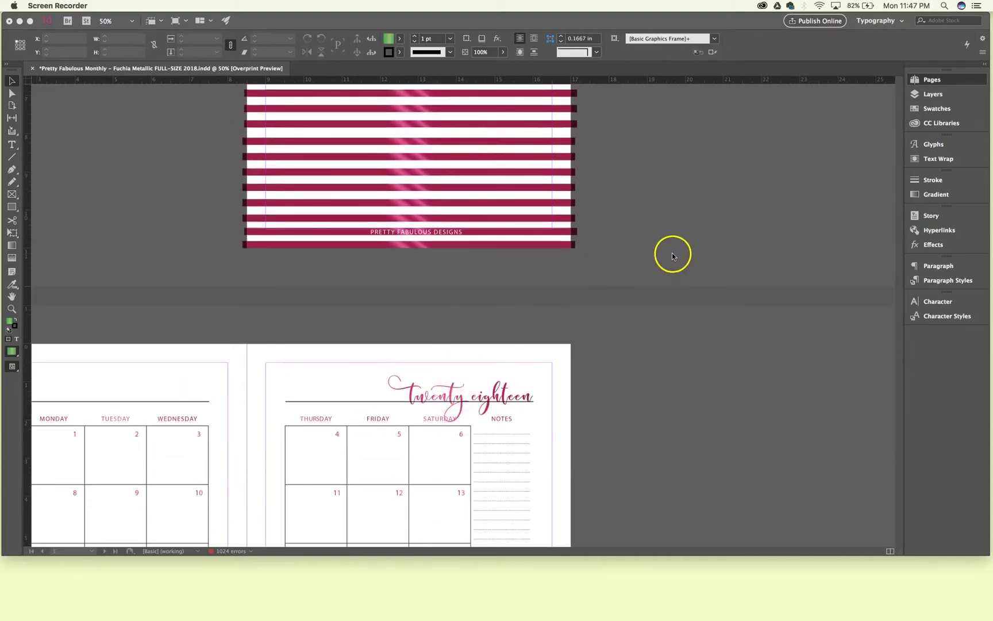
scroll(661, 230, up, 15)
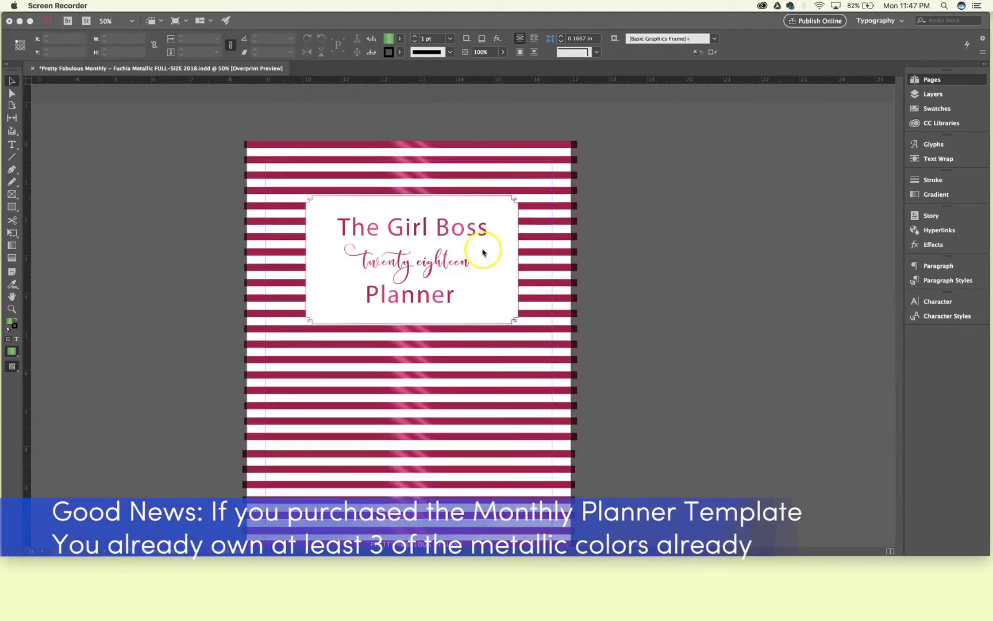
scroll(627, 268, down, 6)
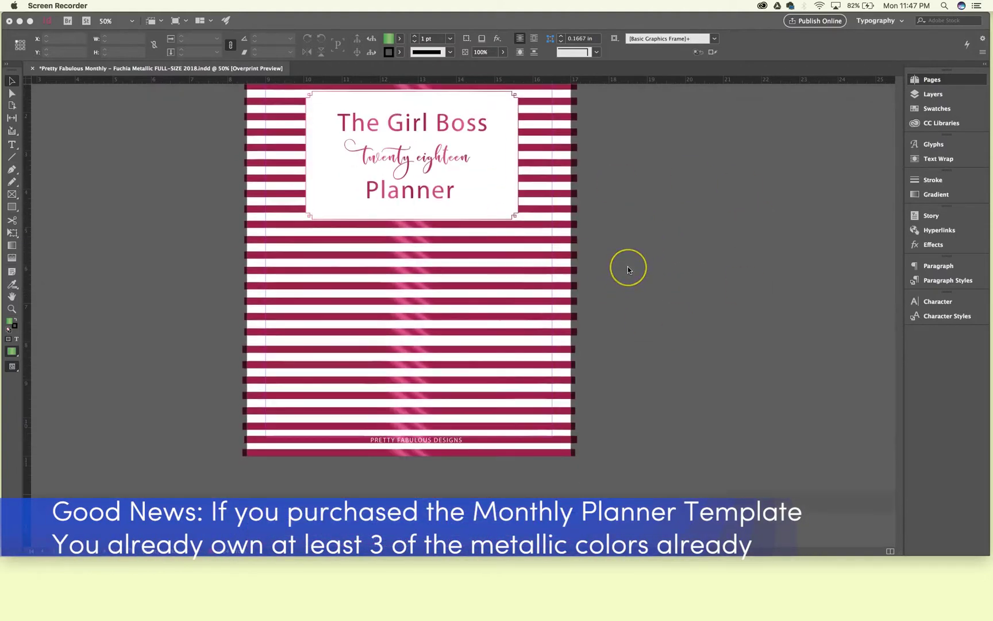
scroll(627, 268, up, 1)
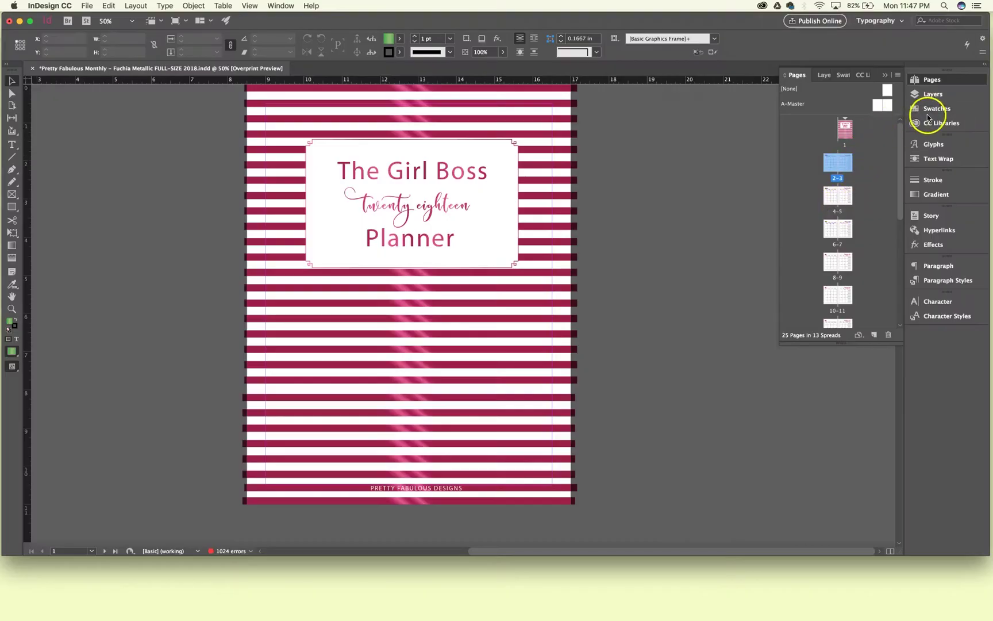
Step: Show the Swatches panel and scroll its list down to the Blue Metallic swatch
click(928, 111)
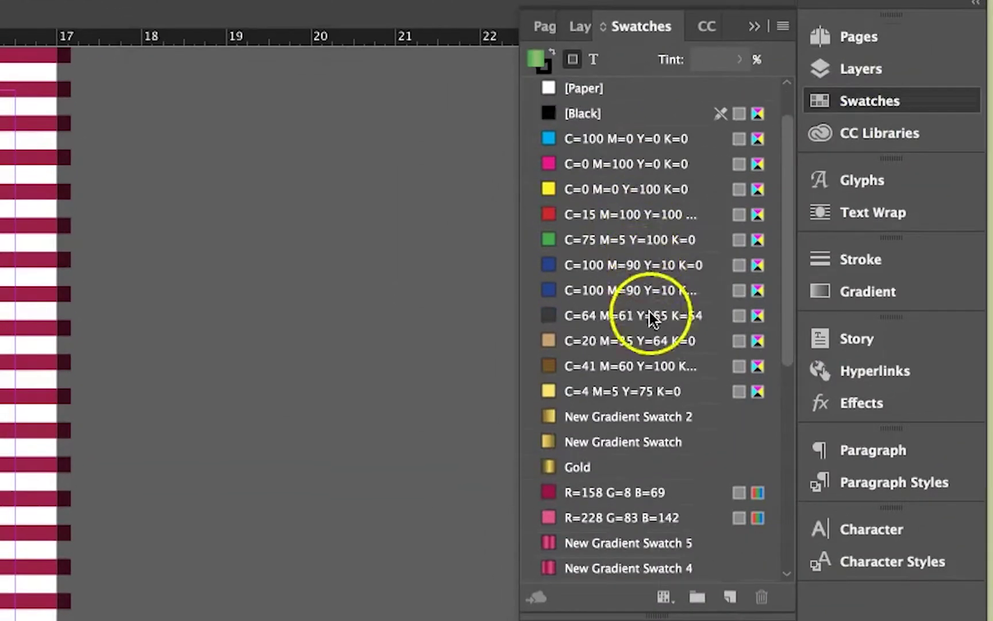
scroll(655, 345, down, 4)
scroll(609, 385, down, 2)
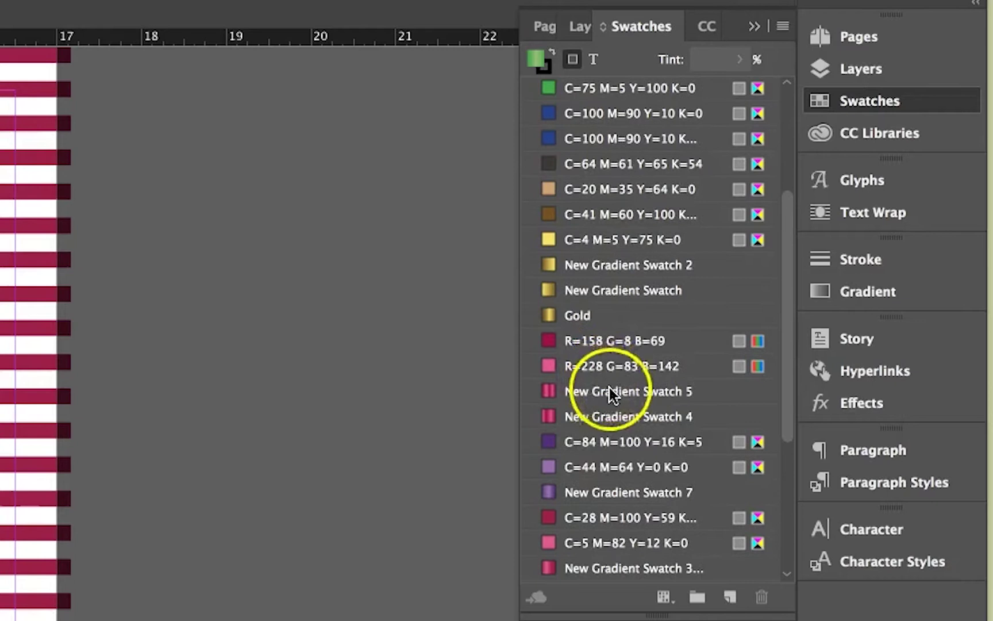
scroll(614, 437, down, 1)
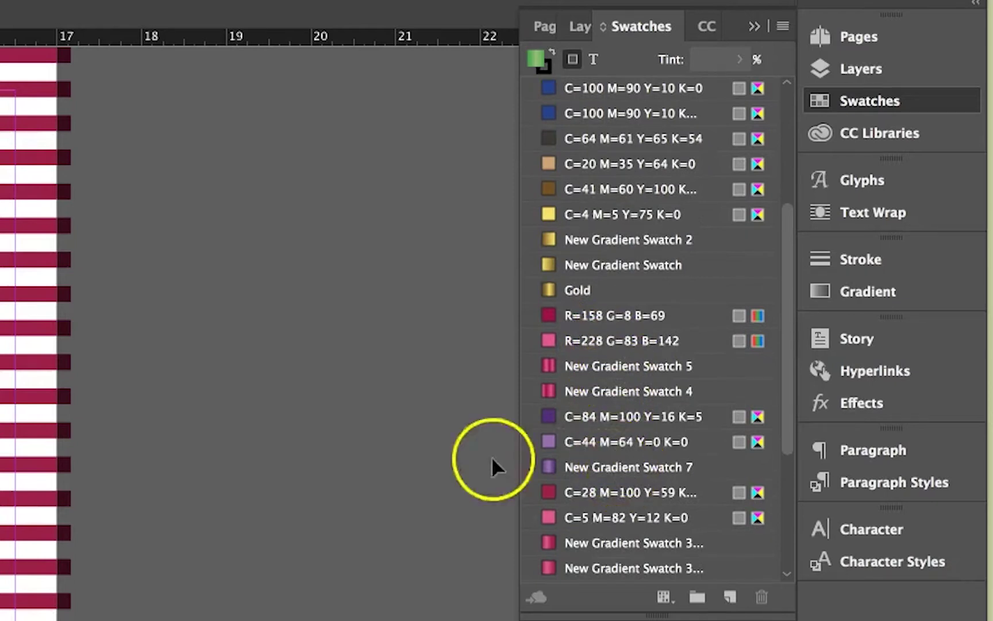
scroll(643, 483, down, 8)
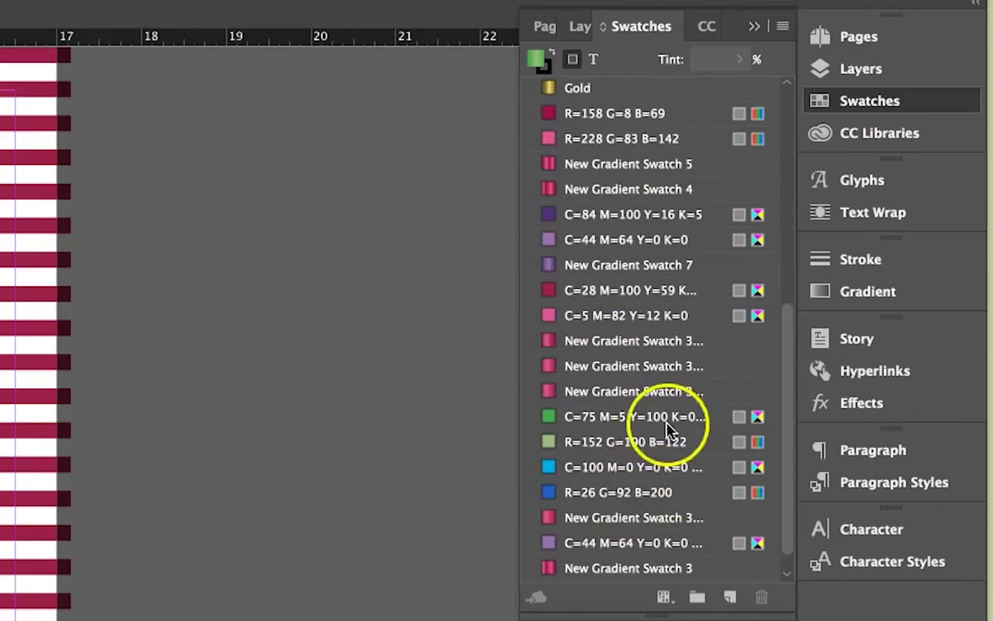
scroll(667, 428, down, 1)
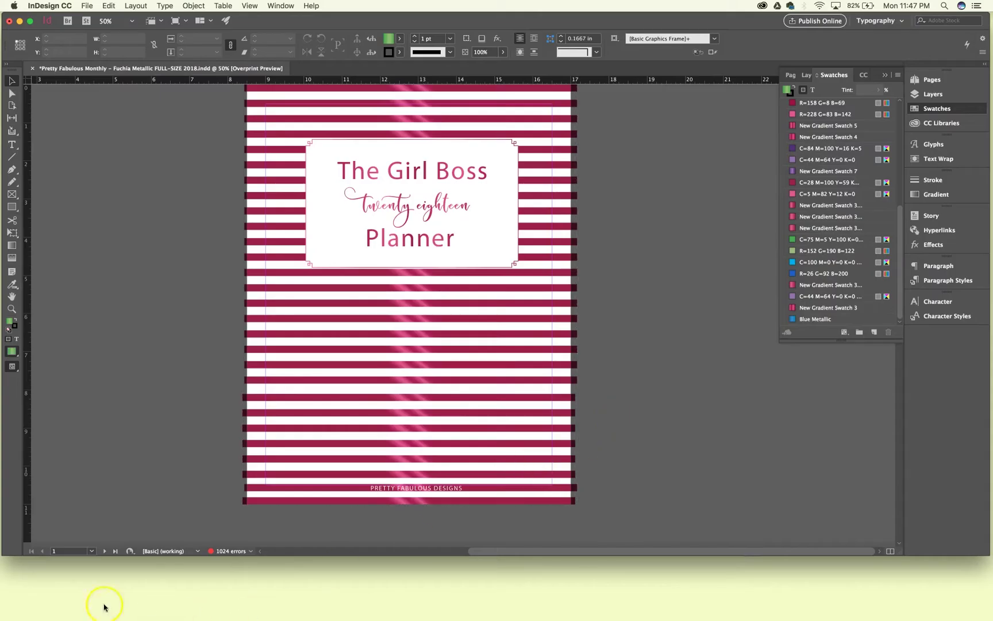
Step: Select the 'twenty eighteen' text frame on the calendar spread and zoom to 200%
click(484, 284)
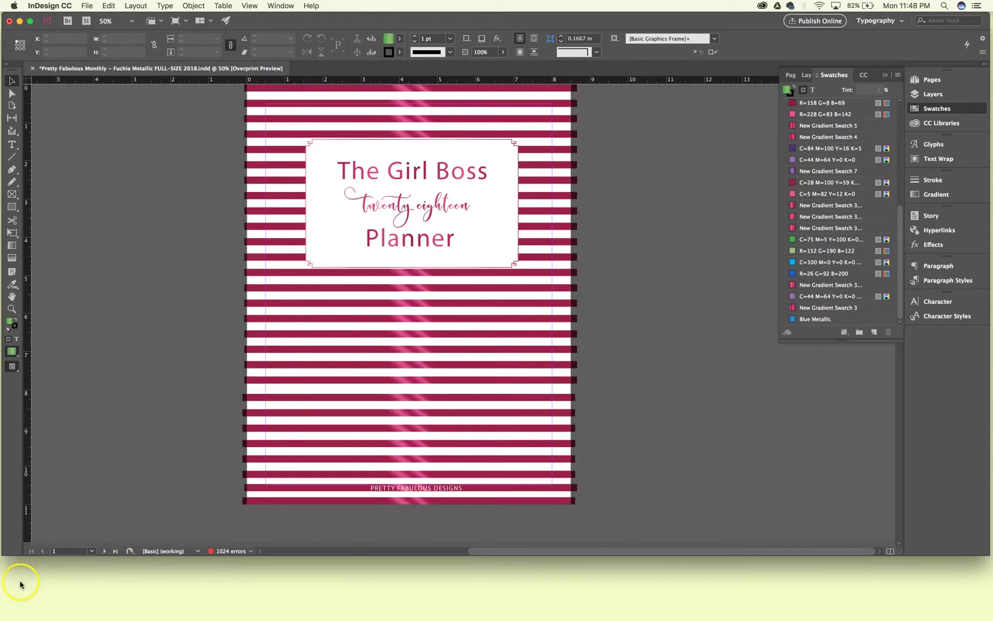
scroll(171, 372, down, 10)
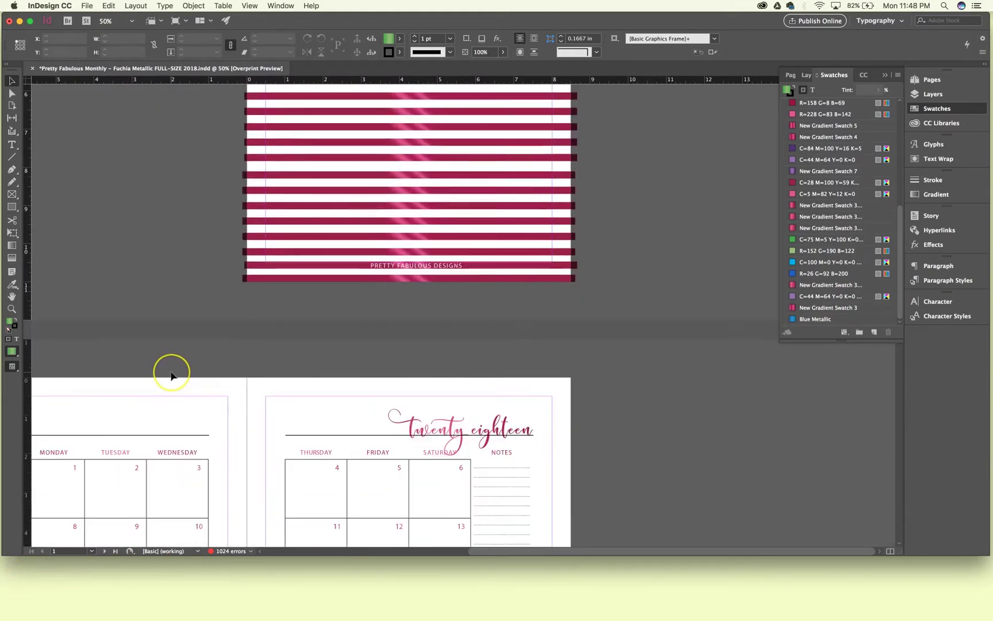
scroll(247, 316, up, 1)
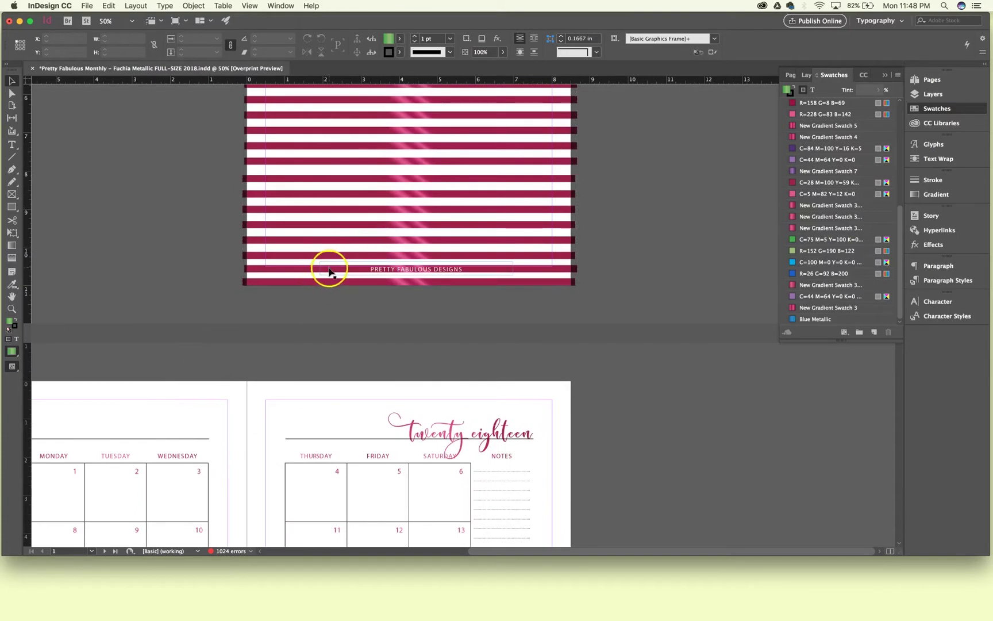
click(302, 275)
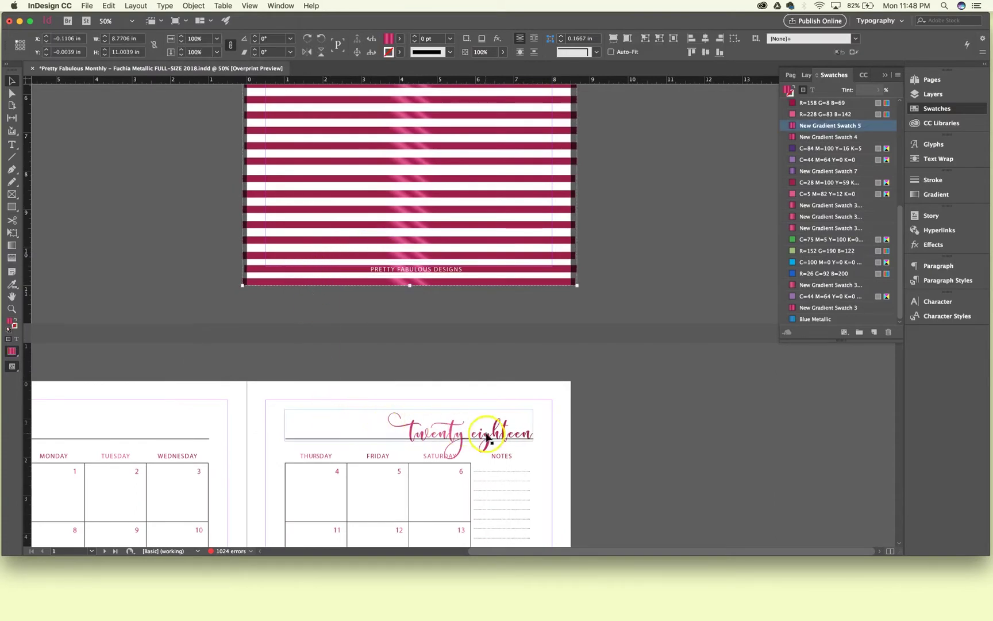
click(466, 417)
scroll(215, 518, down, 5)
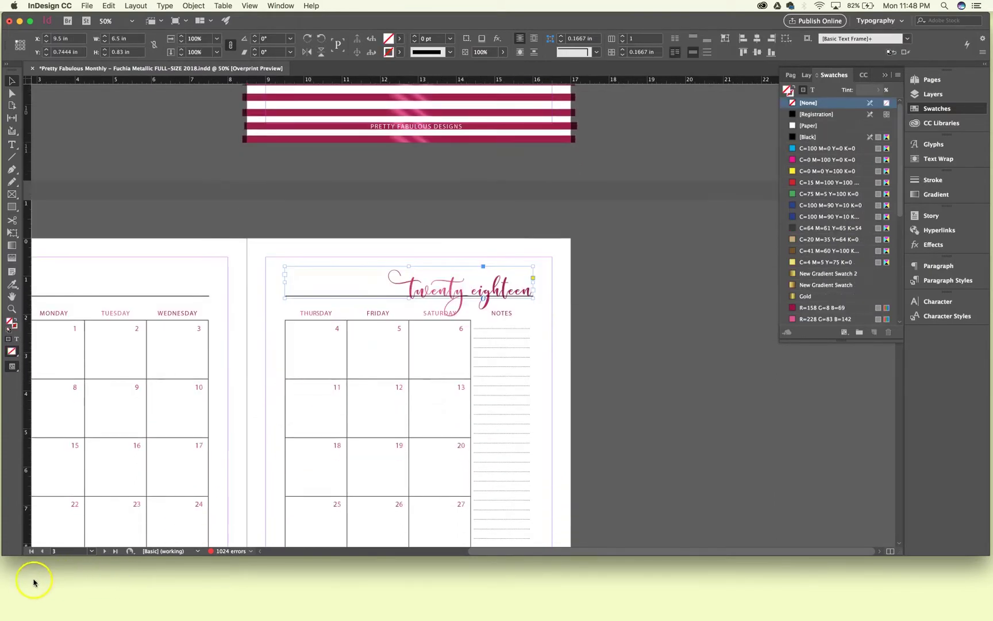
click(25, 585)
key(super+2)
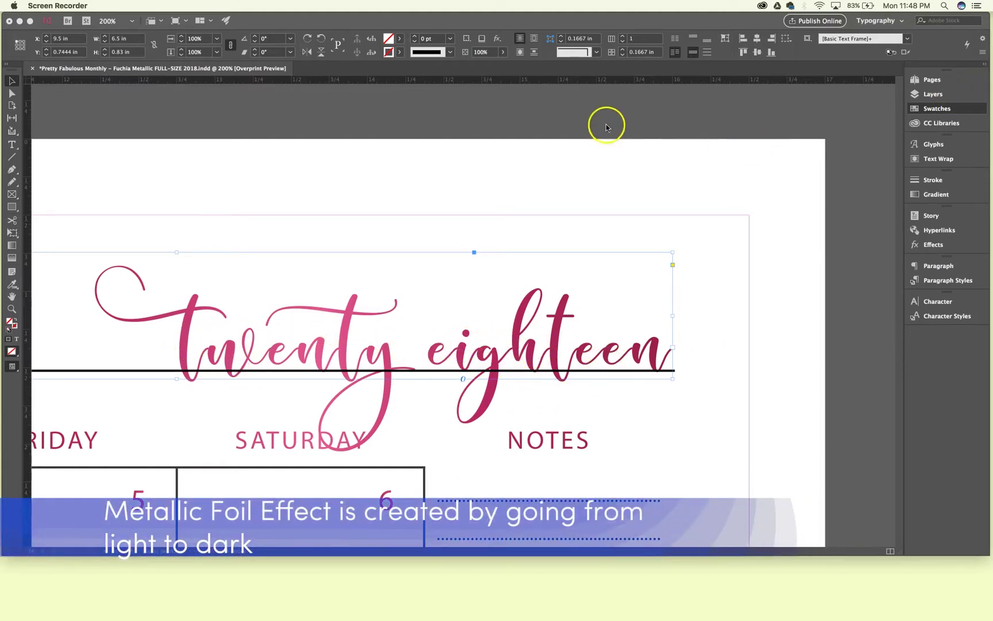
Step: Reopen the Swatches panel from Window > Color > Swatches beside the enlarged heading
click(856, 114)
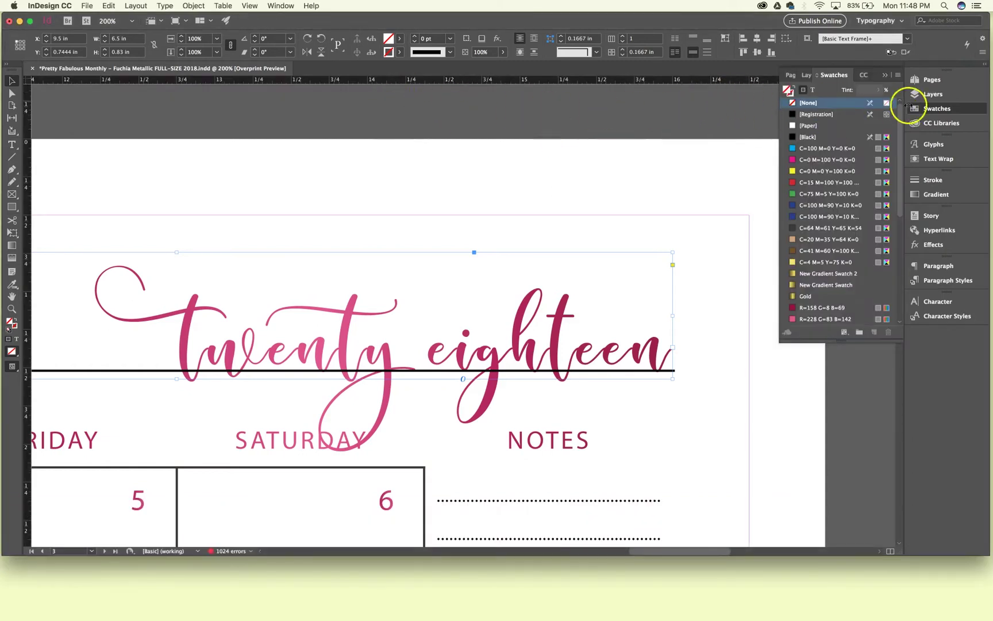
click(280, 6)
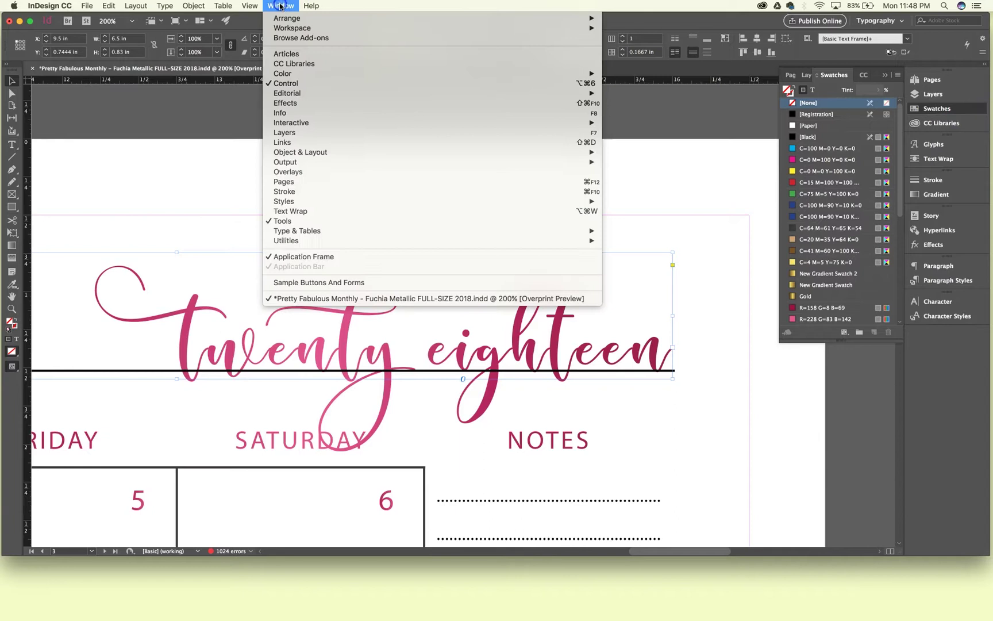
mouse_move(389, 73)
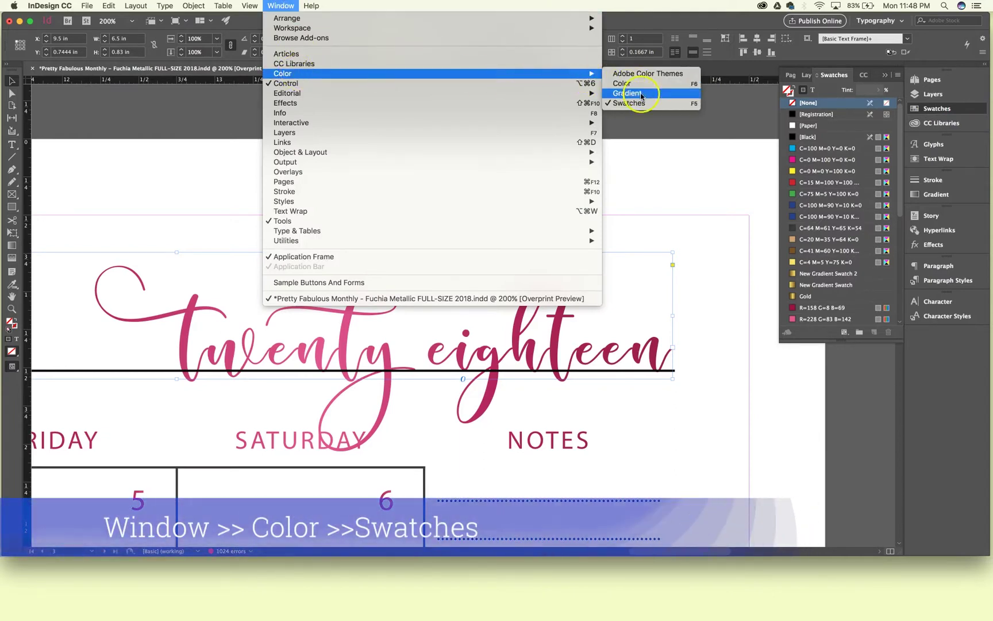
click(730, 161)
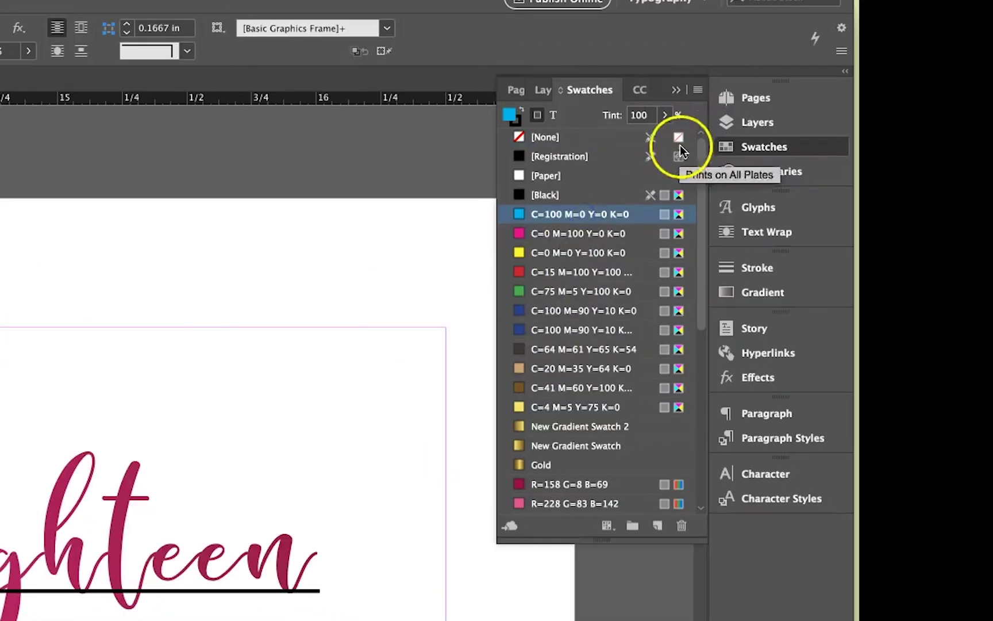
Step: Start a Linear gradient swatch named 'New Blue Metallic Gradient' from the Swatches panel menu
click(697, 90)
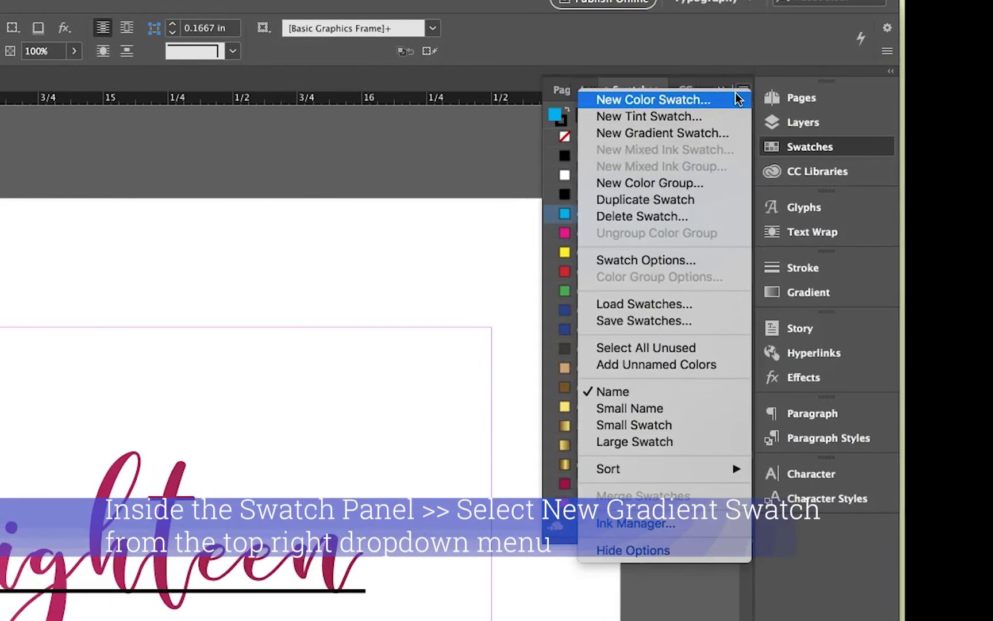
click(727, 133)
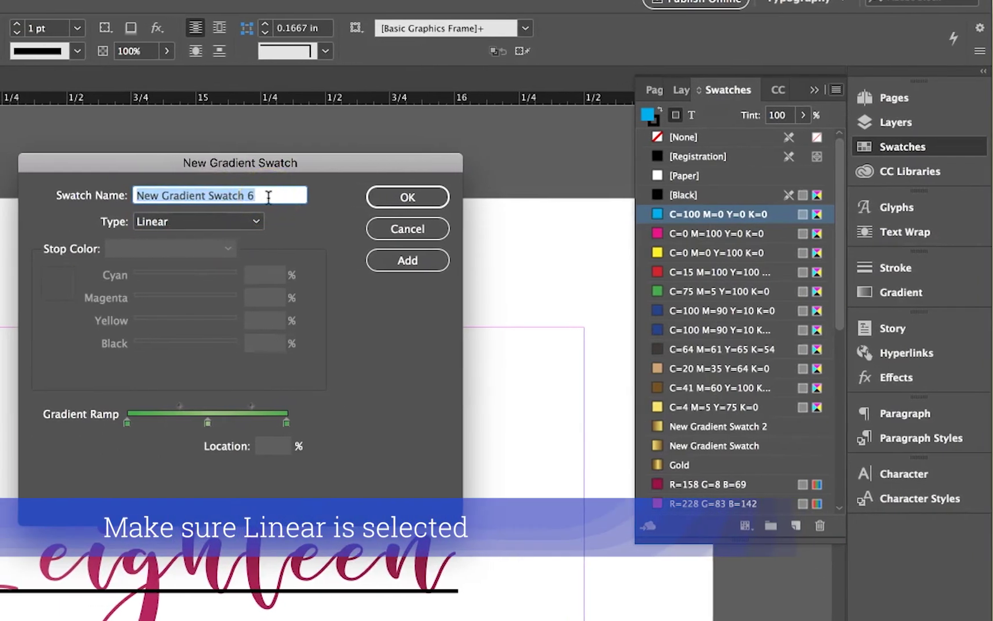
text(Blue)
key(BackSpace)
key(BackSpace)
key(BackSpace)
key(BackSpace)
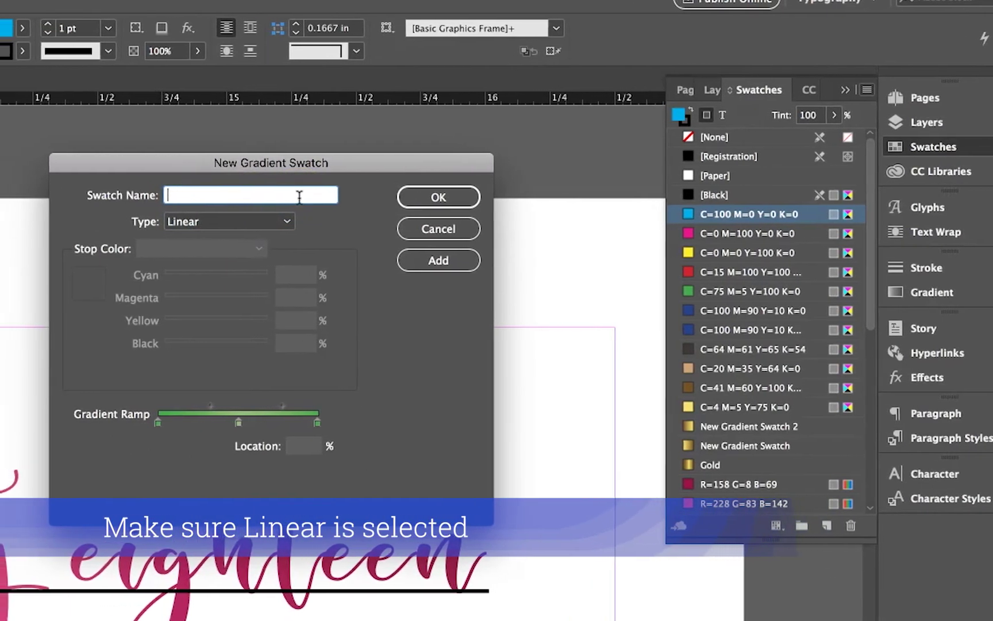
text(New Blue Metallic S)
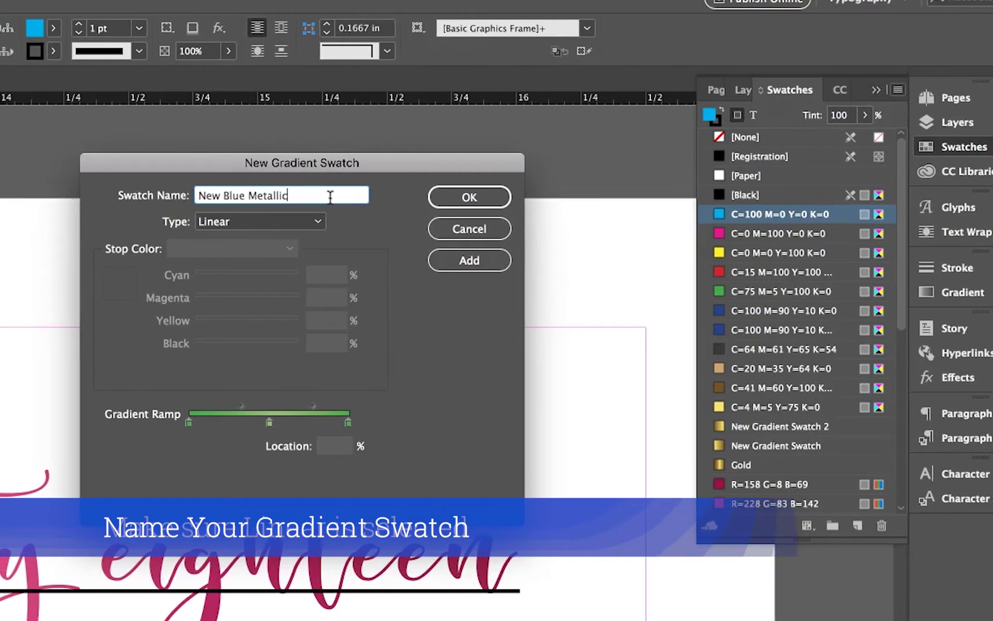
text(watch)
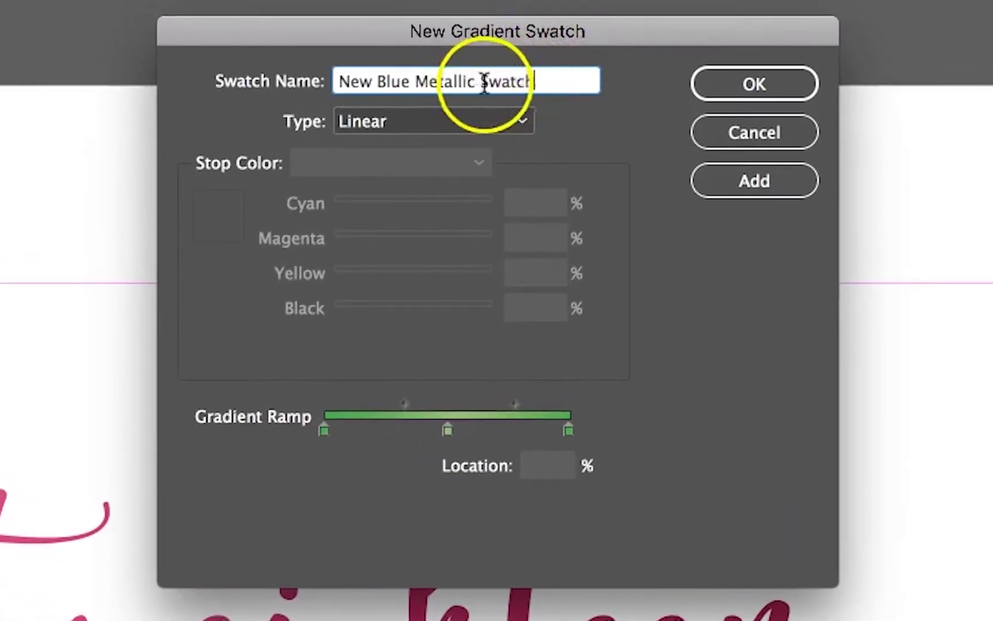
drag(470, 82, 621, 95)
text(Gradient)
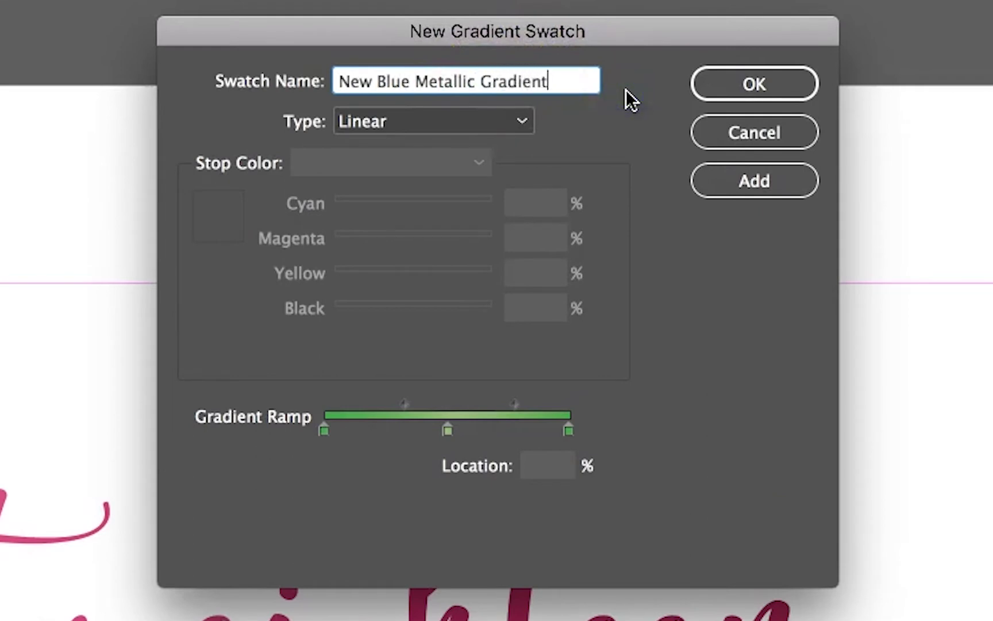
Step: Set the gradient stops to cyan left, dark blue C=100 M=90 Y=10 middle, and cyan right
click(322, 430)
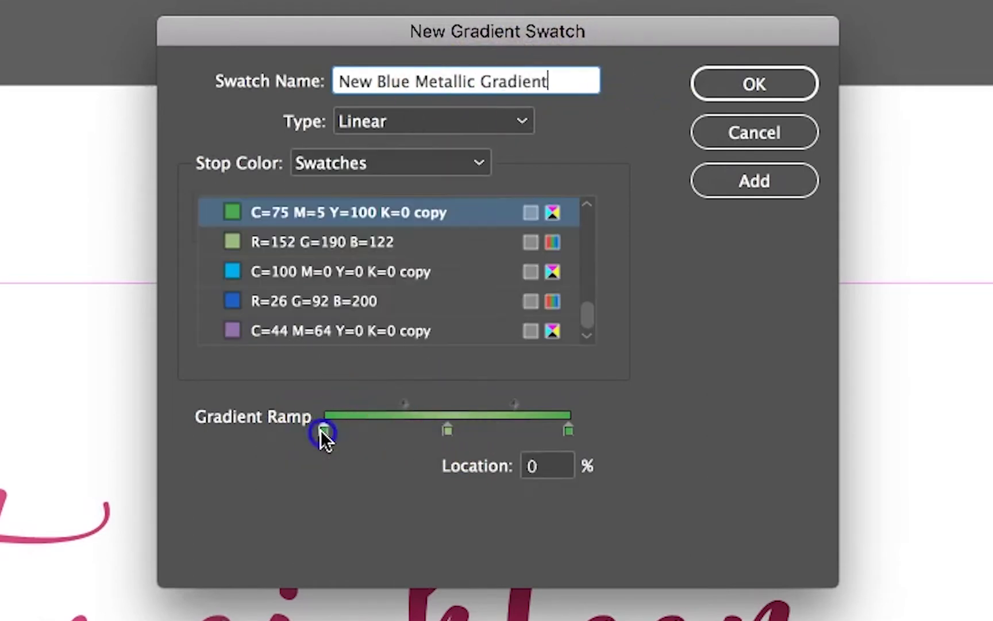
click(300, 270)
scroll(354, 293, up, 5)
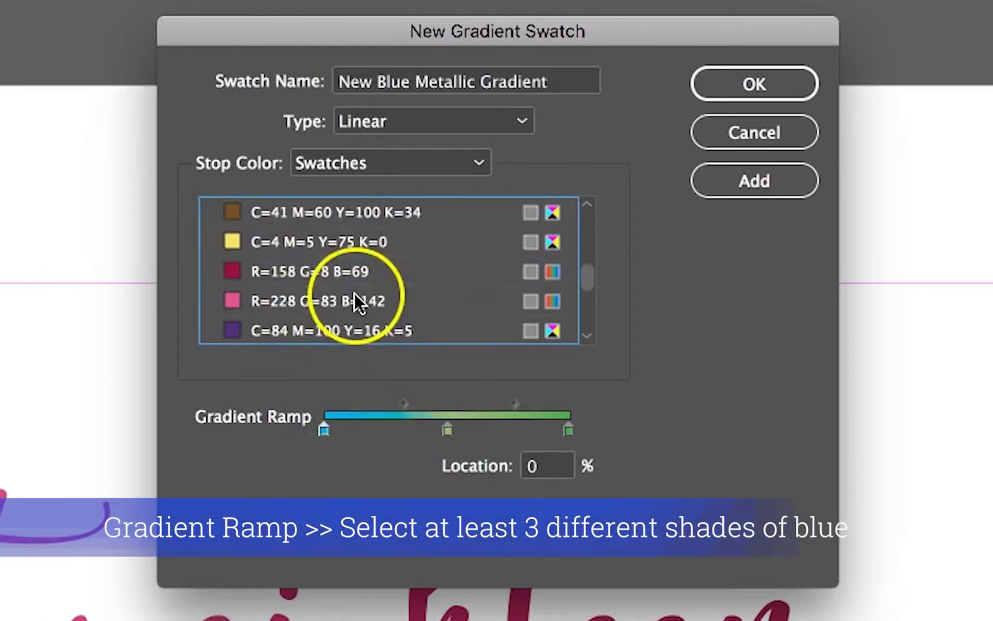
click(447, 430)
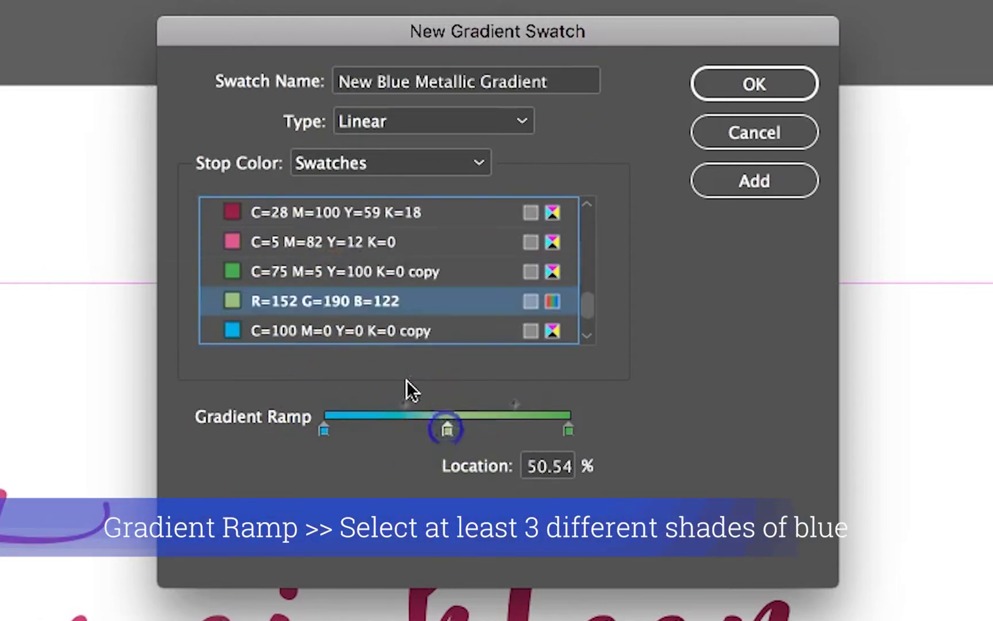
scroll(281, 277, up, 10)
scroll(282, 275, down, 3)
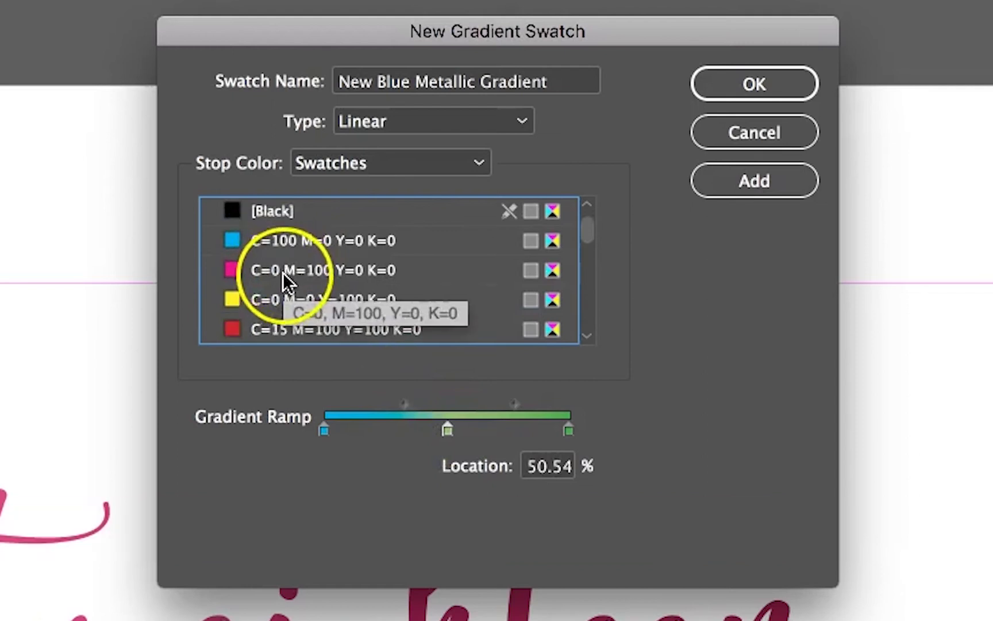
click(293, 327)
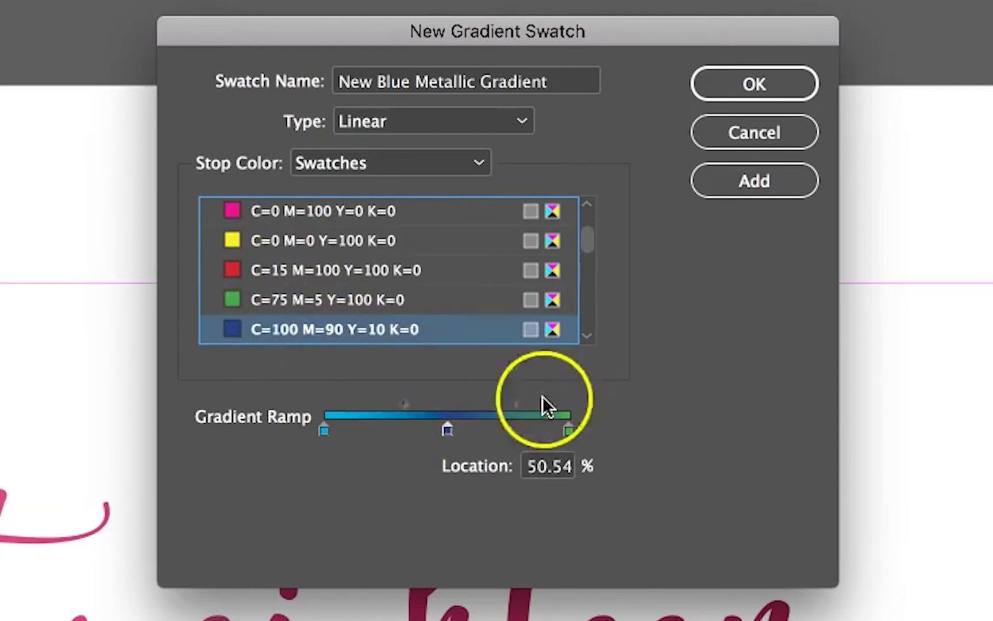
click(568, 430)
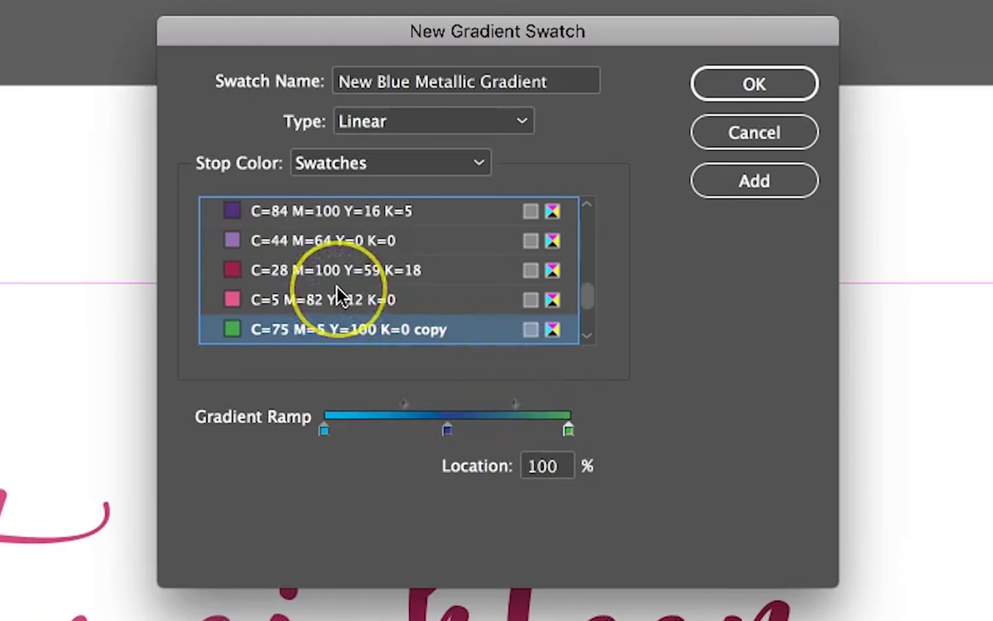
scroll(336, 286, up, 10)
click(325, 269)
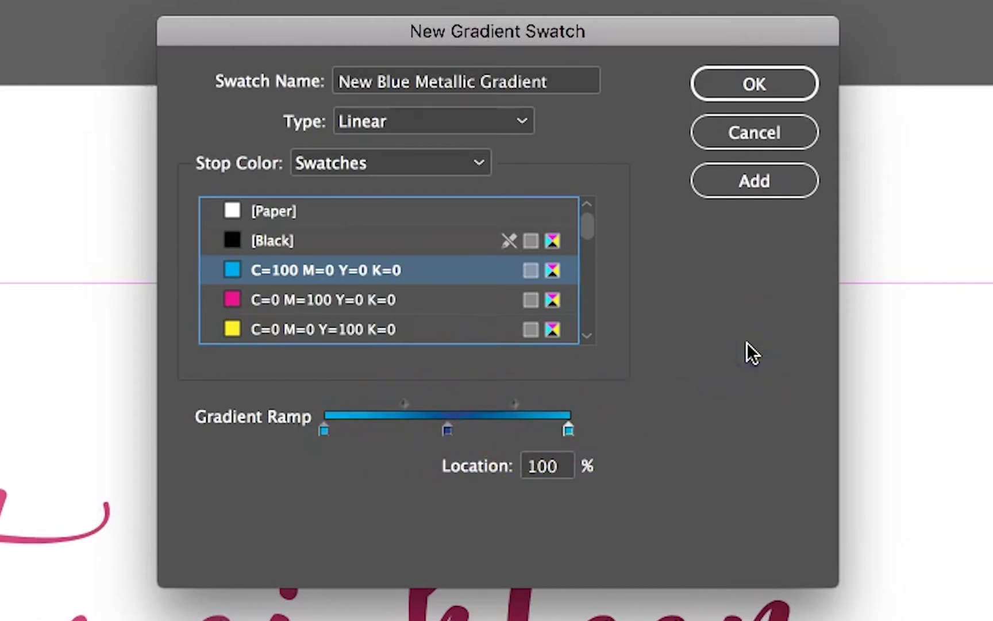
Step: Add an extra stop near the left end at about 8.945% and save the swatch
click(375, 425)
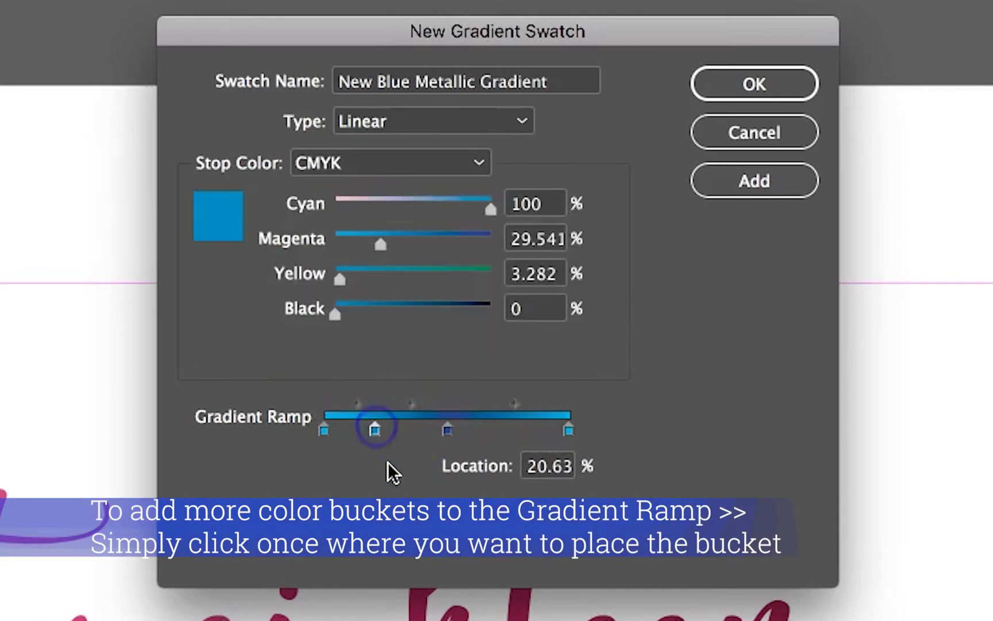
click(375, 431)
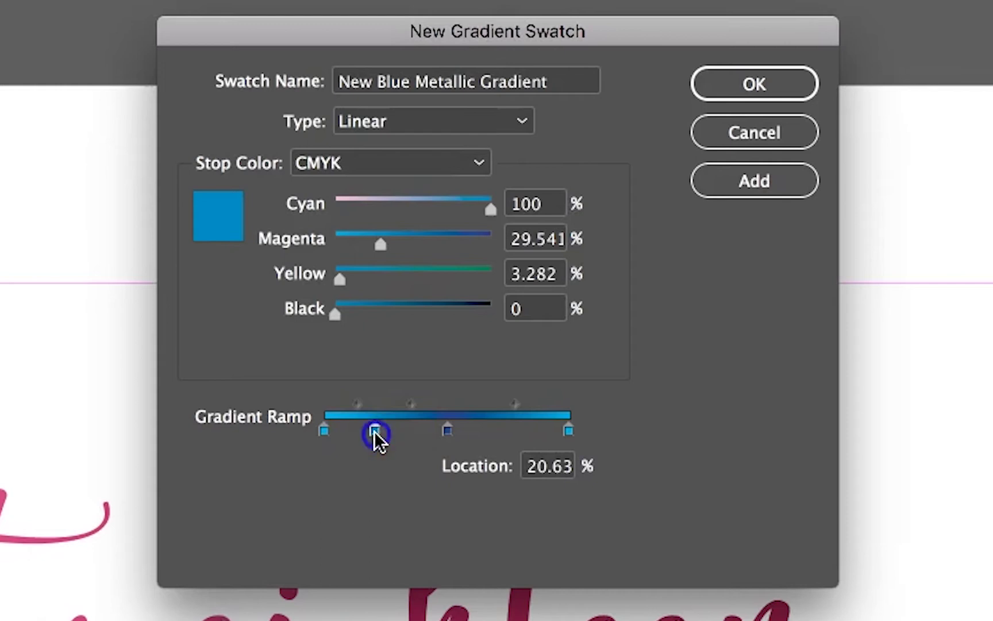
drag(374, 431, 346, 432)
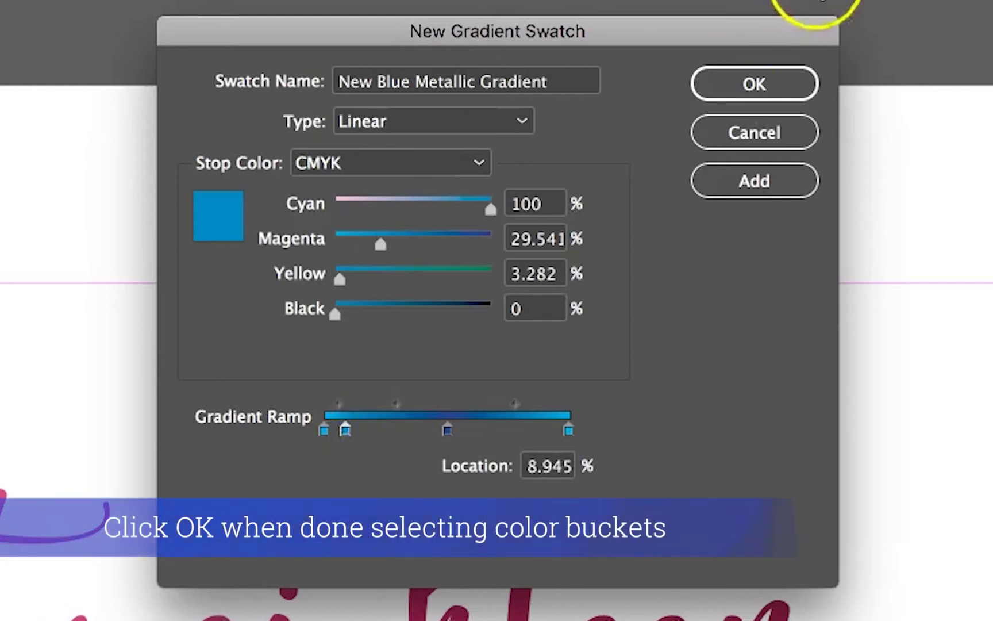
click(747, 84)
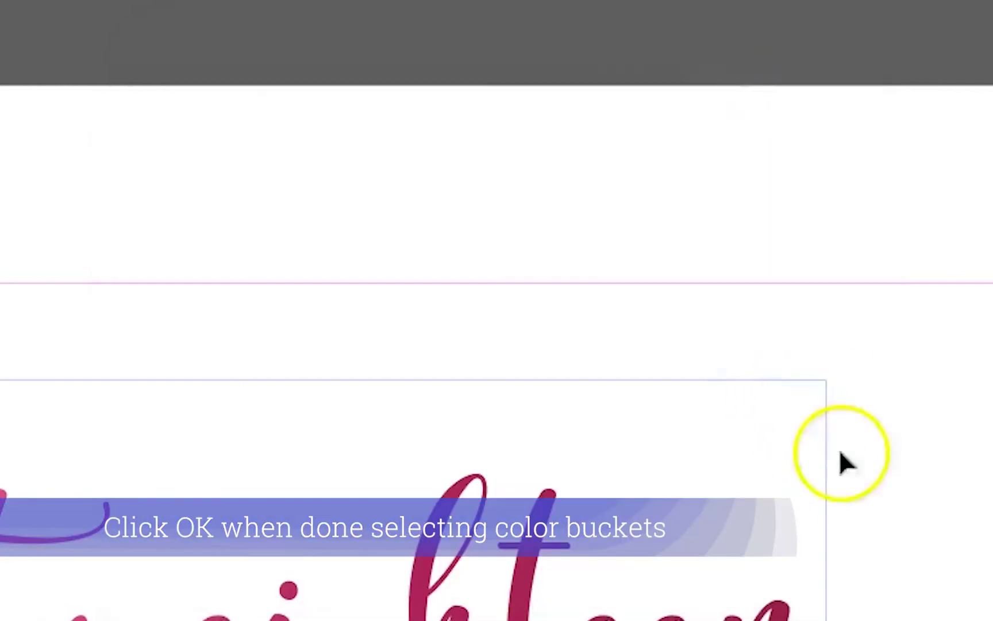
Step: Fill the 'twenty eighteen' text with New Blue Metallic Gradient, then zoom out
click(840, 452)
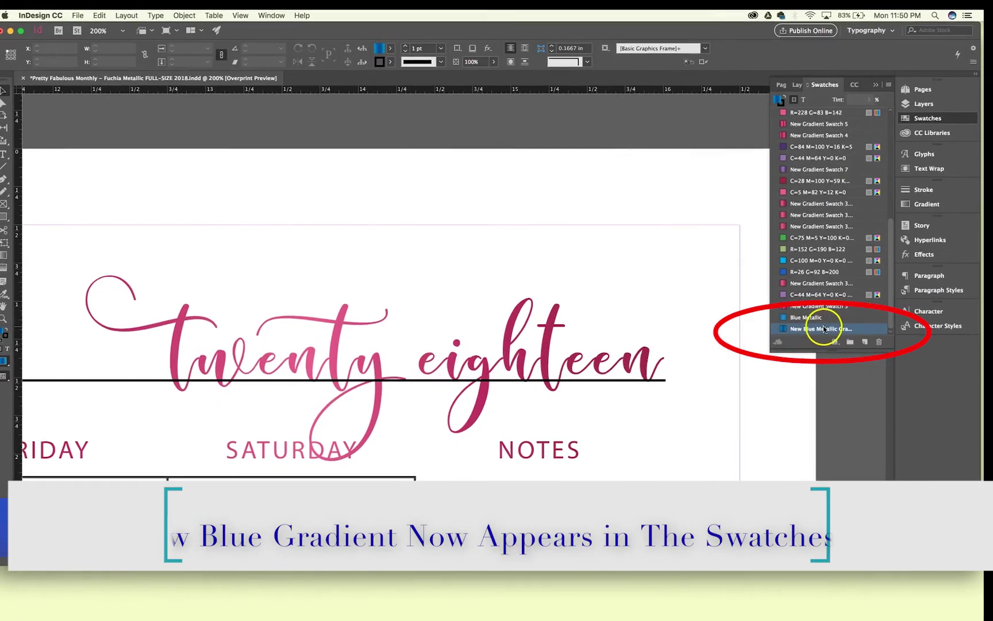
click(275, 344)
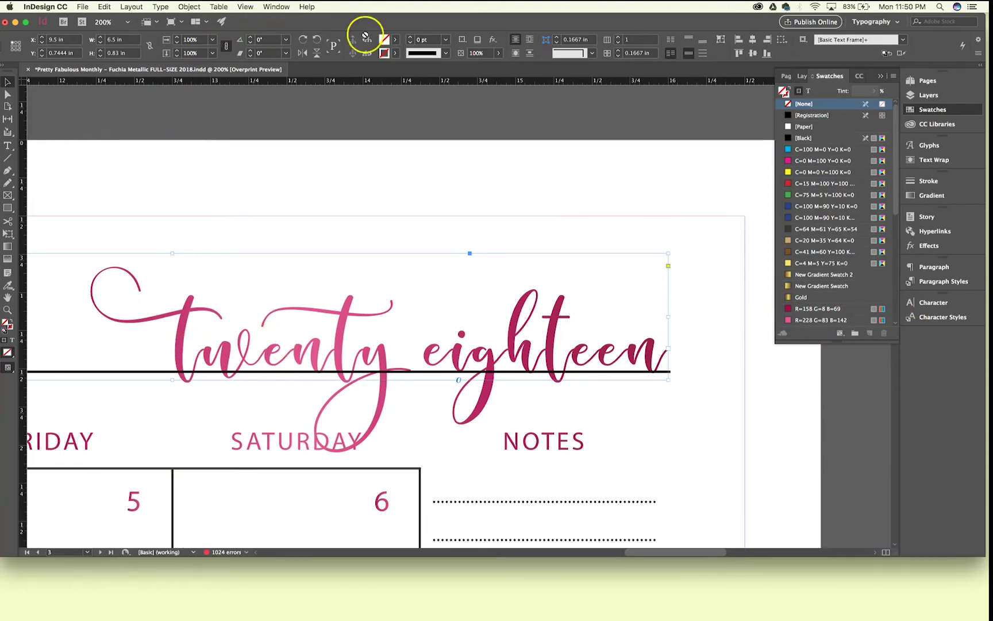
click(393, 40)
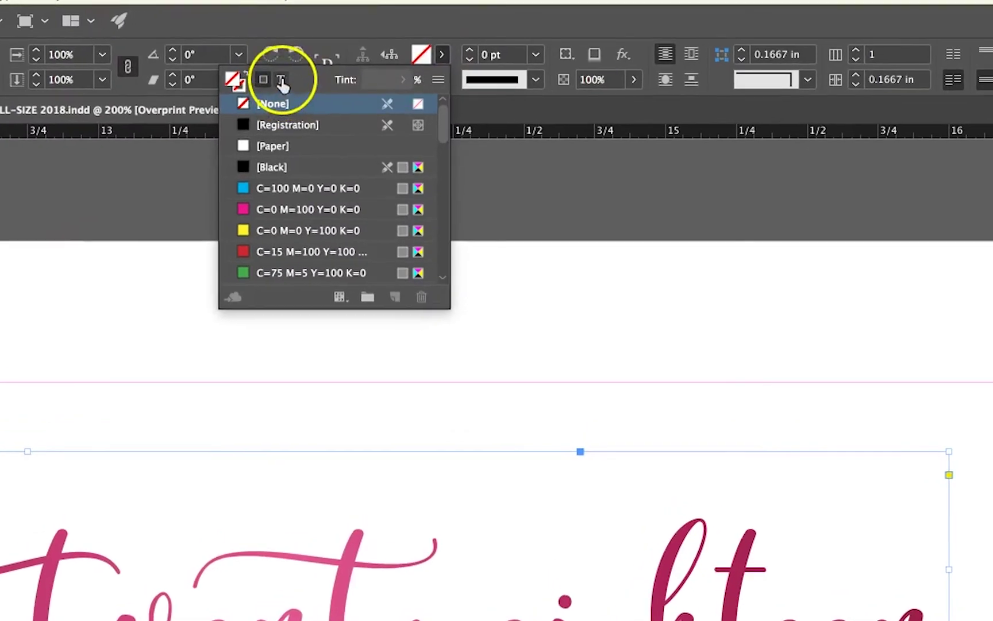
click(309, 55)
scroll(357, 287, down, 2)
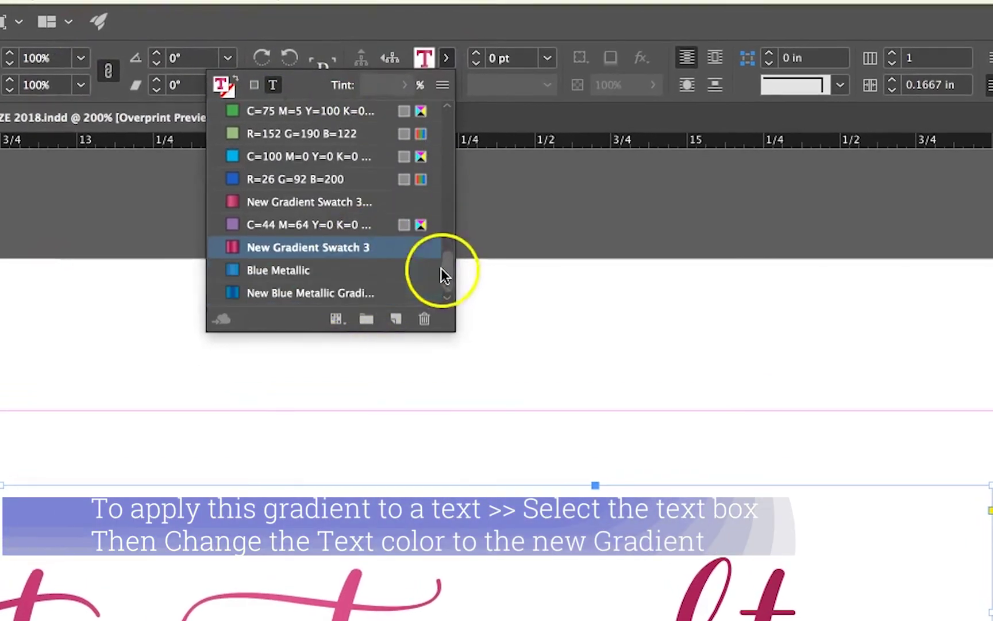
click(279, 293)
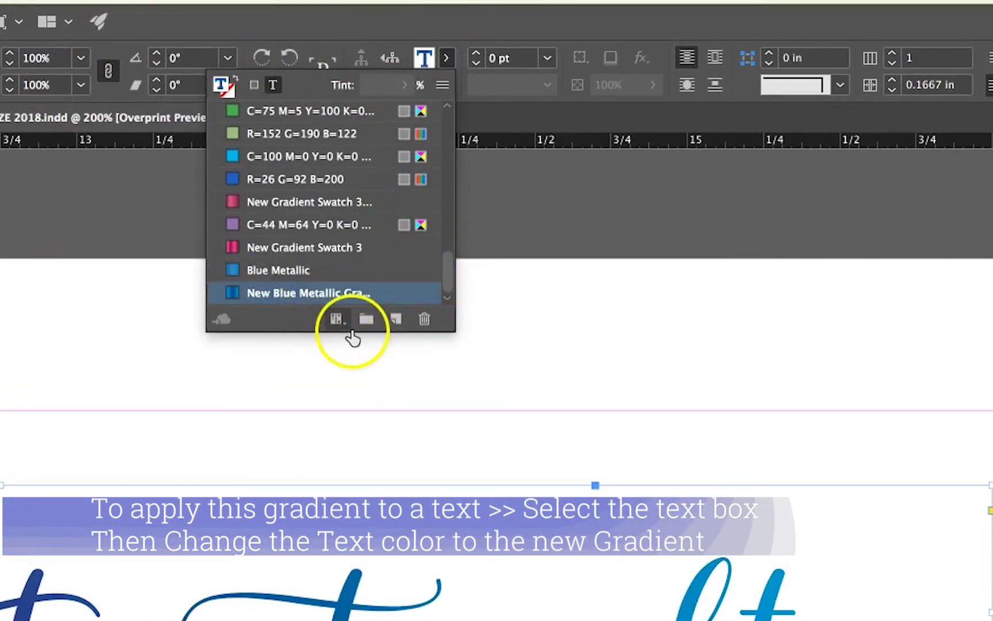
click(625, 369)
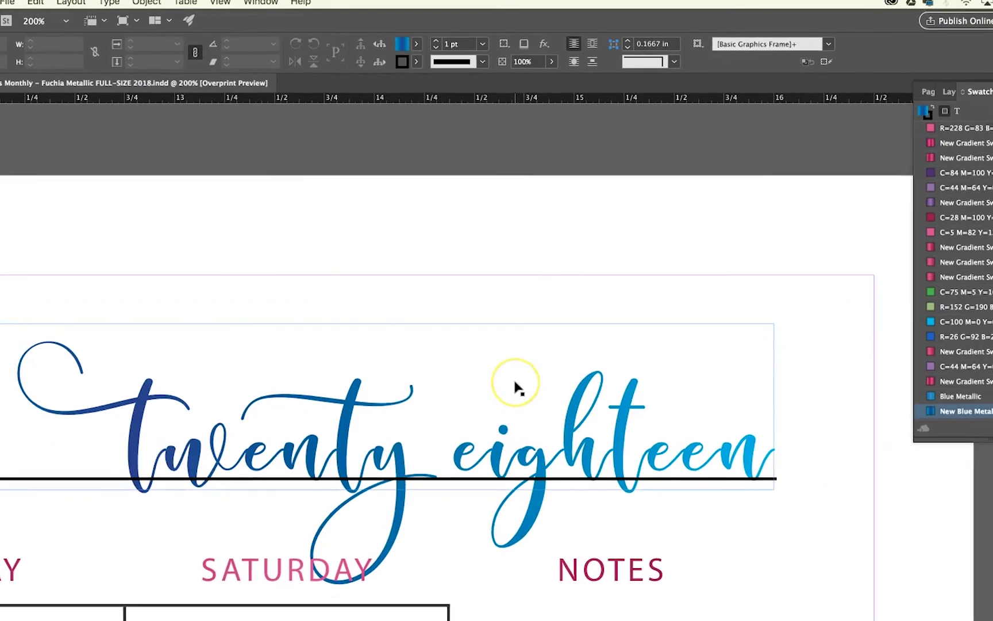
key(super+minus)
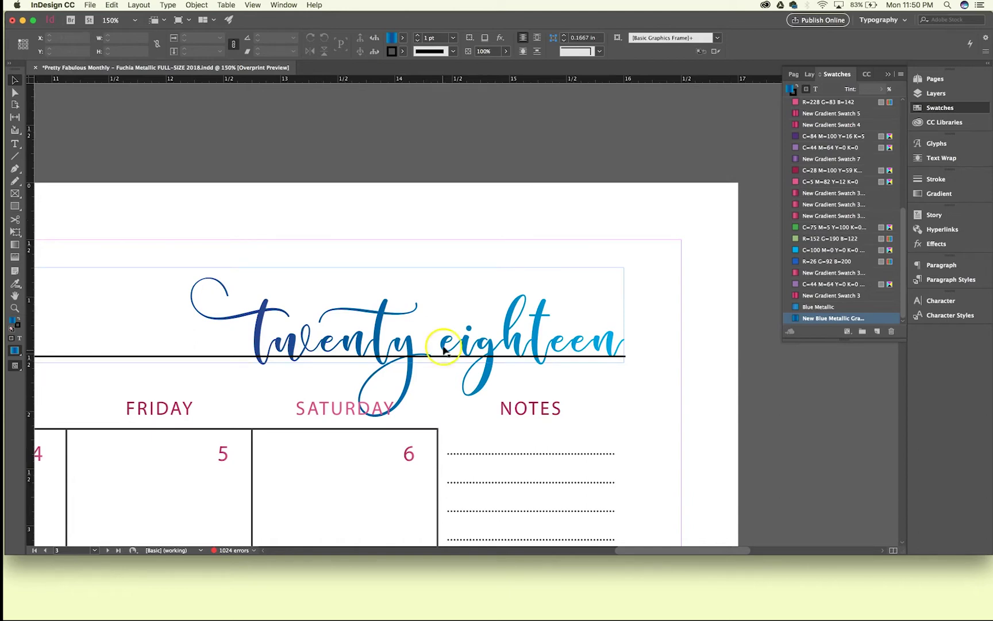
Step: Start a new gradient swatch named 'Rainbow Gradient' from the Swatches panel menu
click(693, 313)
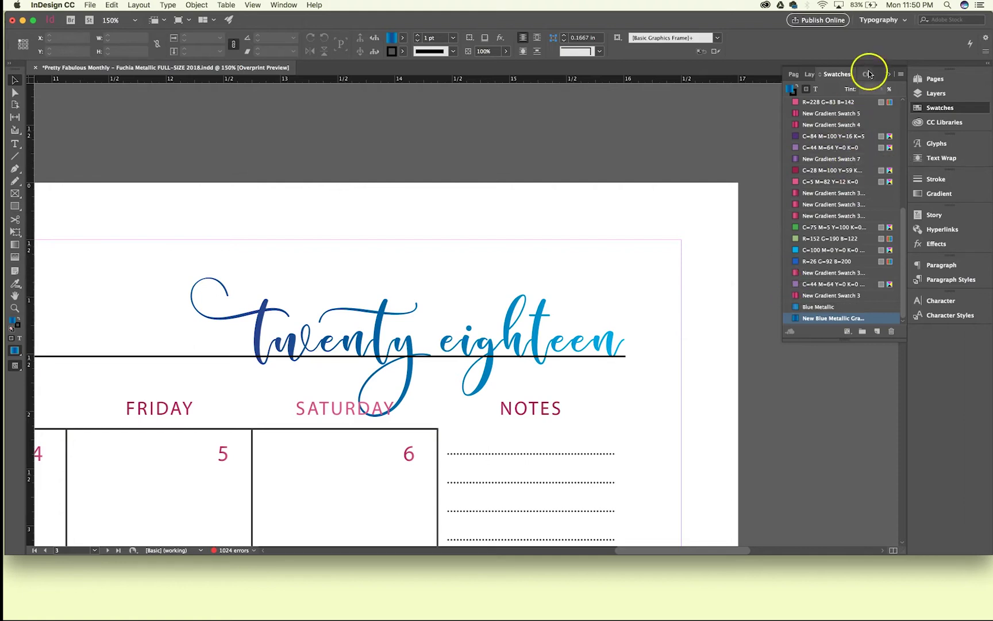
click(902, 74)
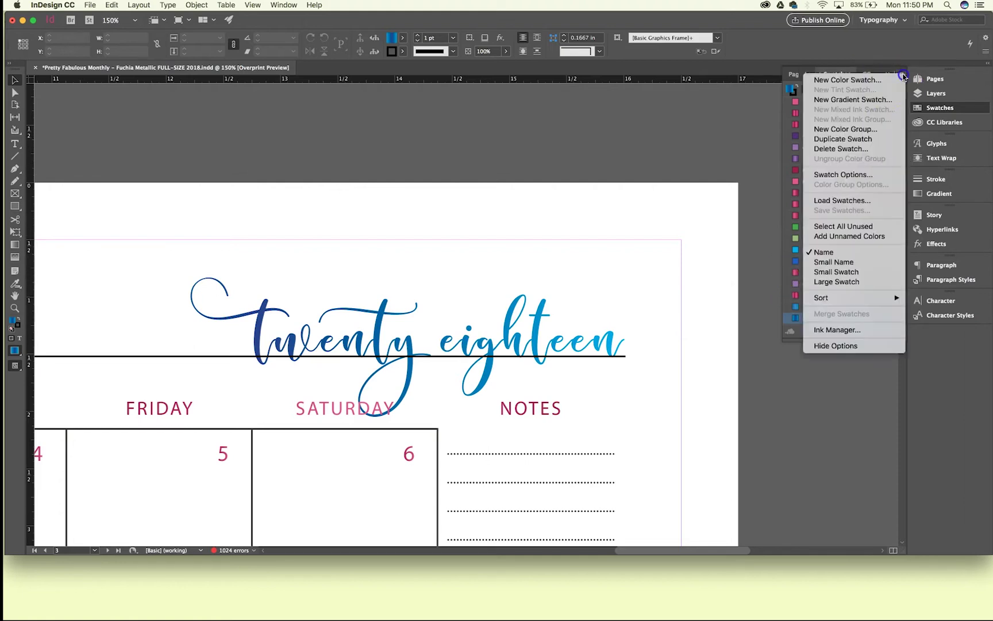
click(877, 101)
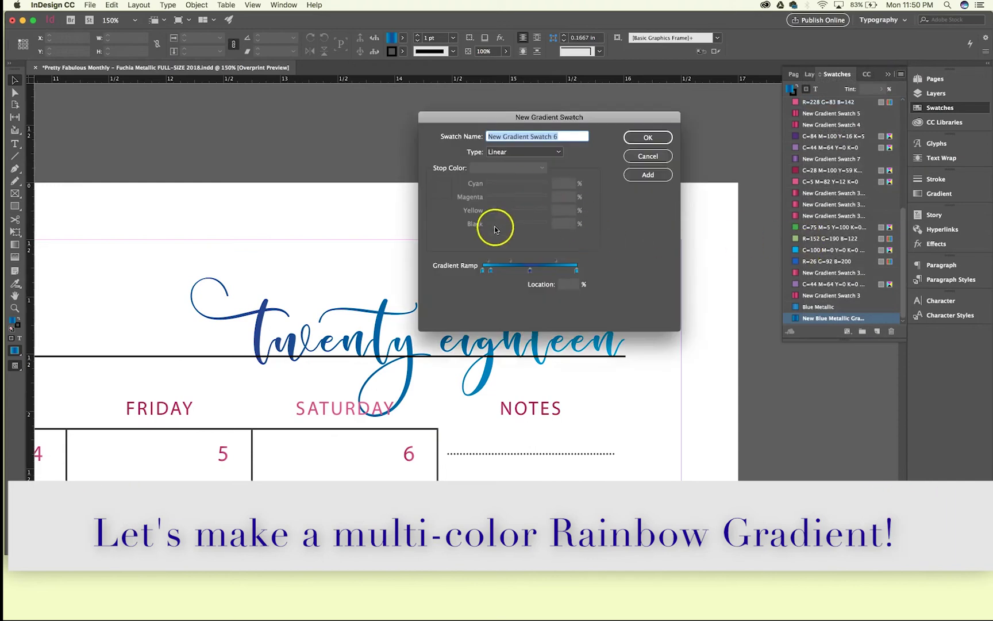
text(R)
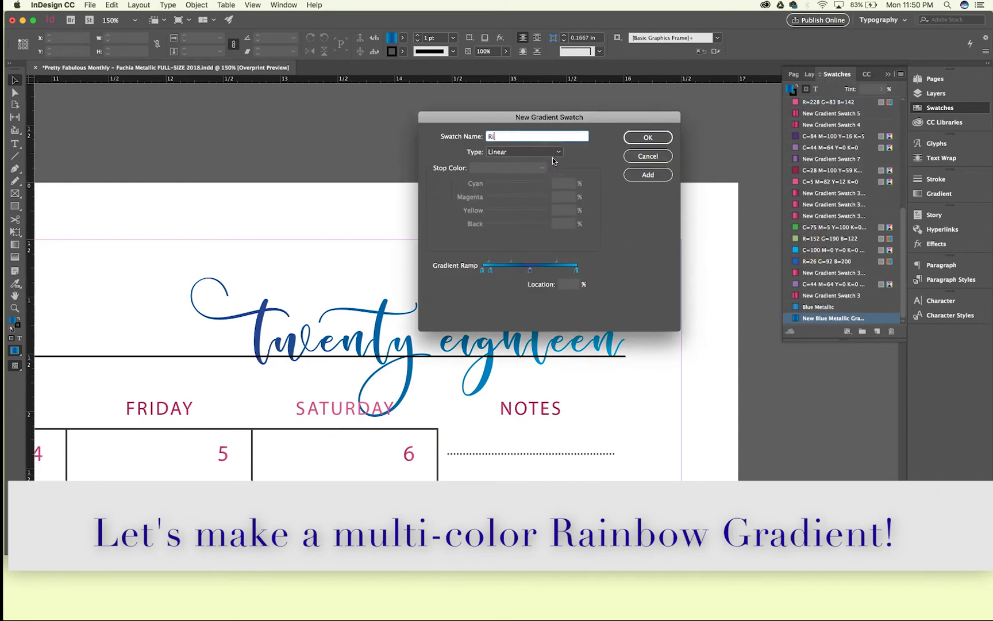
text(ainbow Gradient)
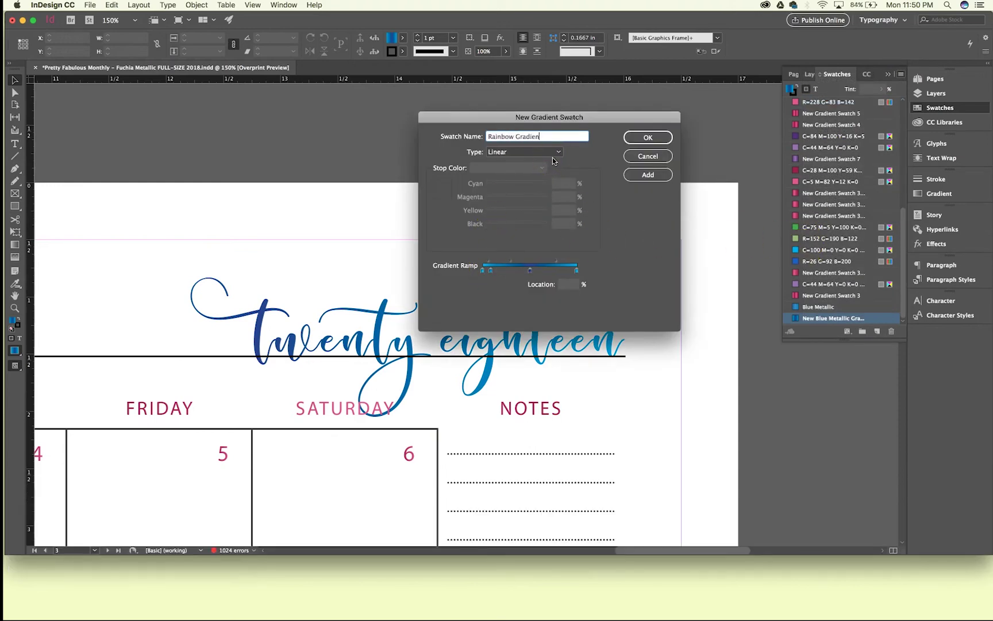
Step: Make the Rainbow Gradient's middle stop magenta and its right end purple
click(517, 269)
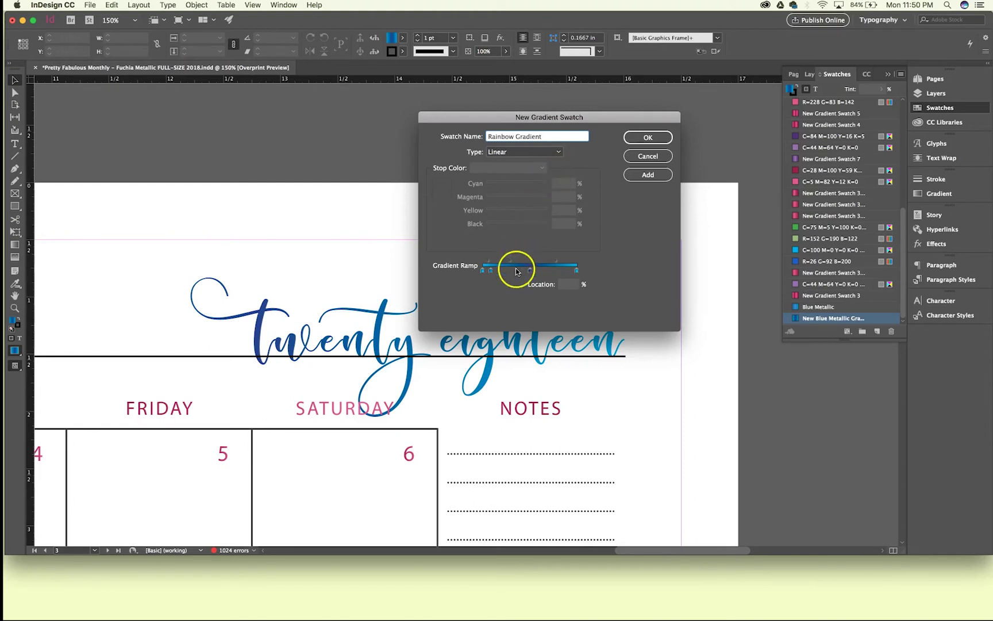
click(485, 273)
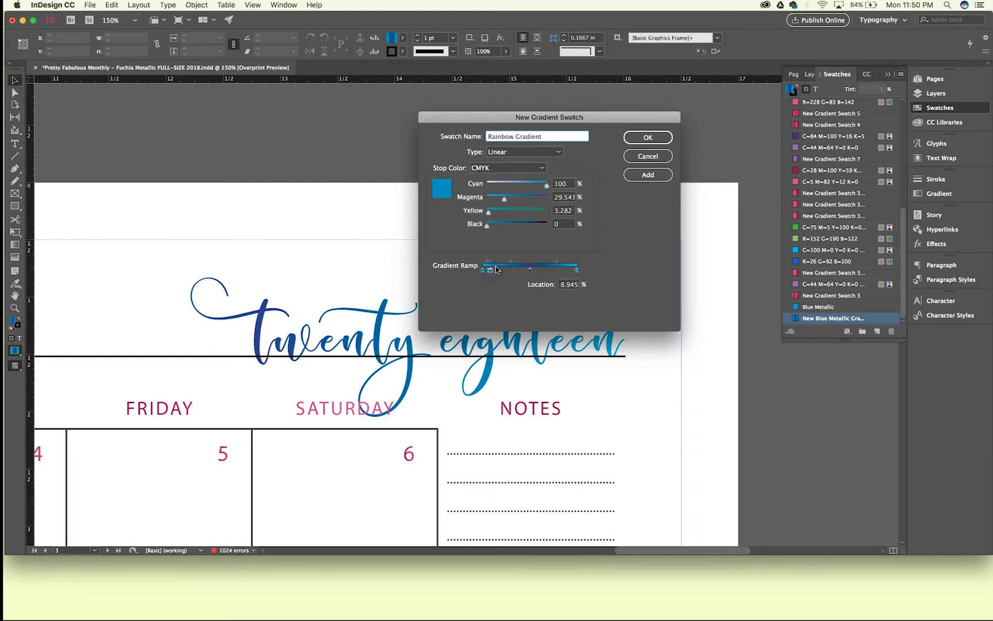
click(534, 273)
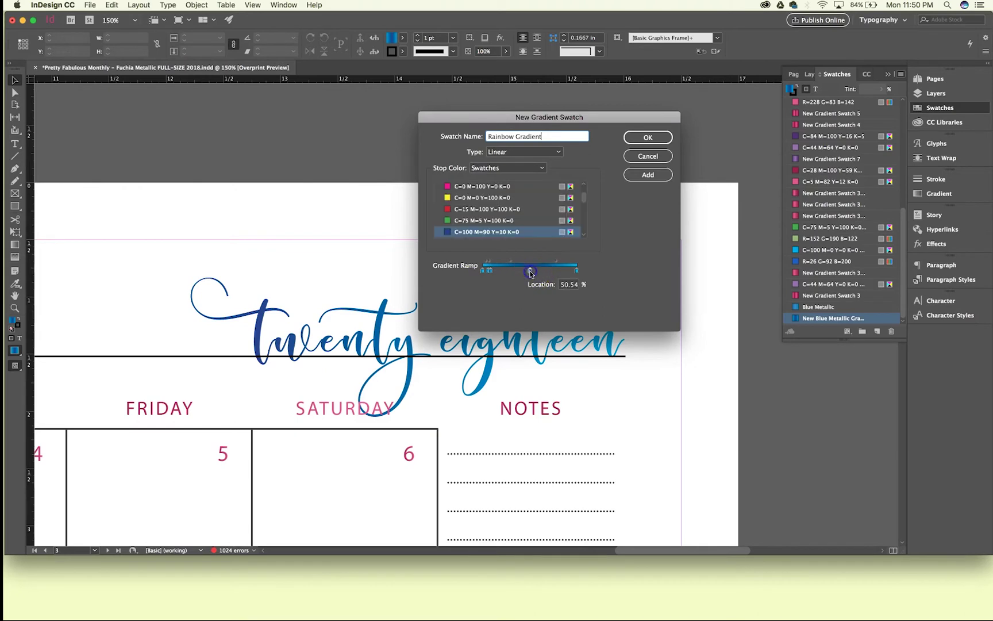
scroll(494, 222, up, 3)
scroll(494, 214, down, 1)
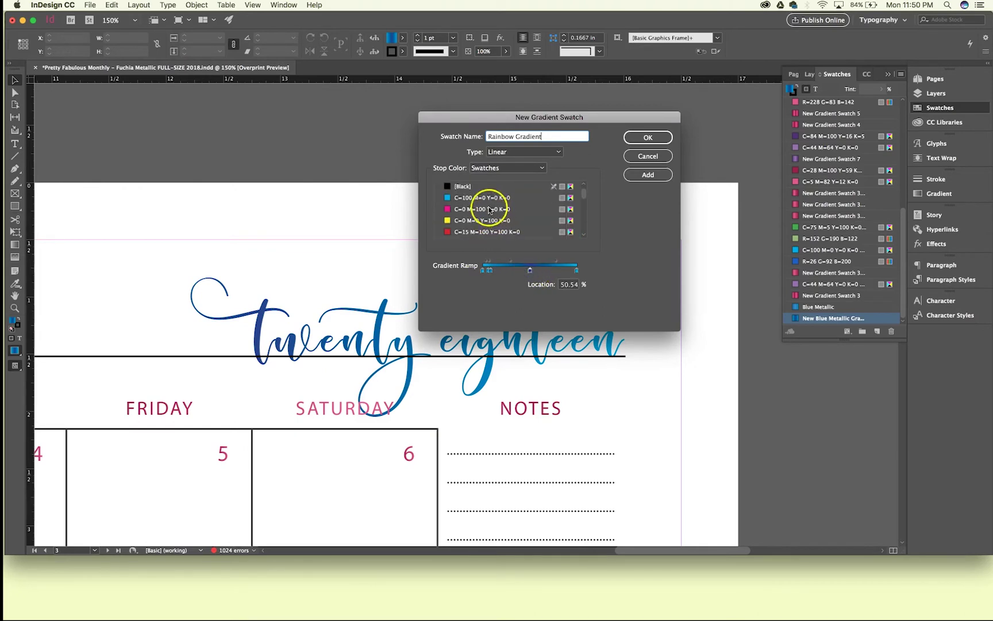
click(480, 209)
click(577, 270)
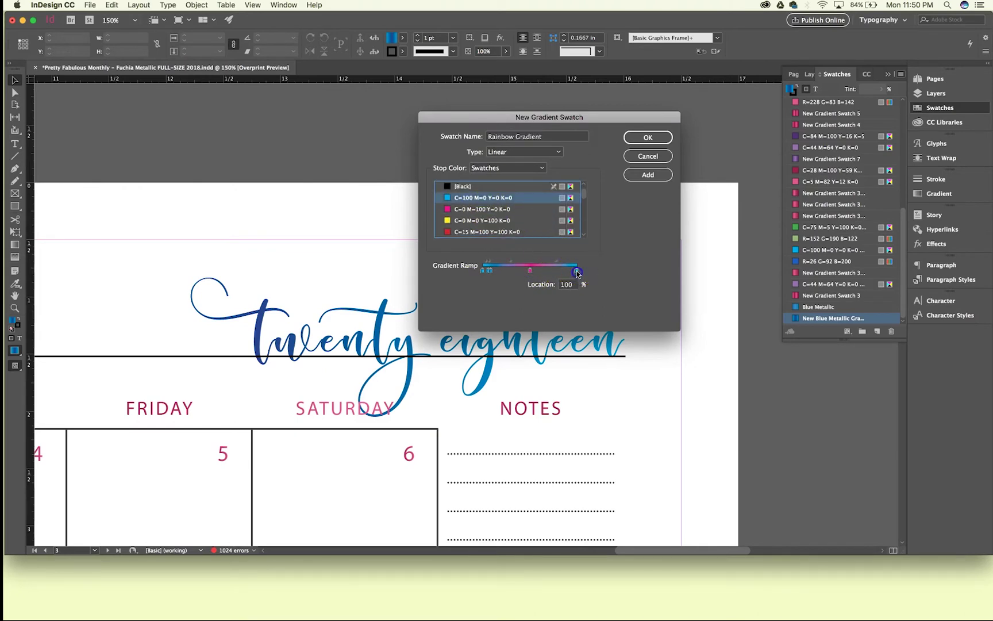
scroll(501, 210, down, 10)
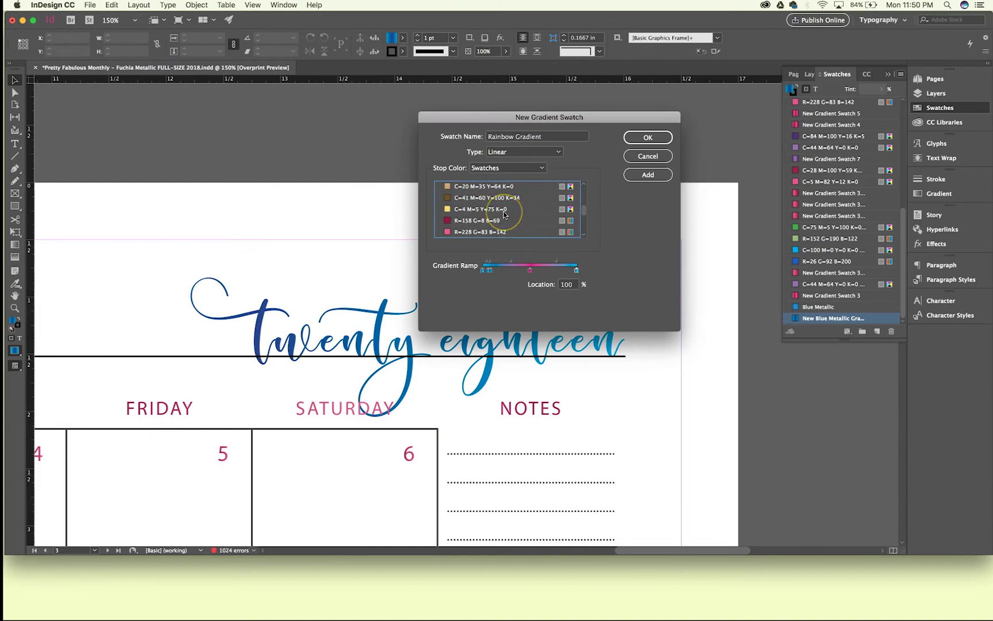
click(482, 232)
scroll(481, 233, up, 1)
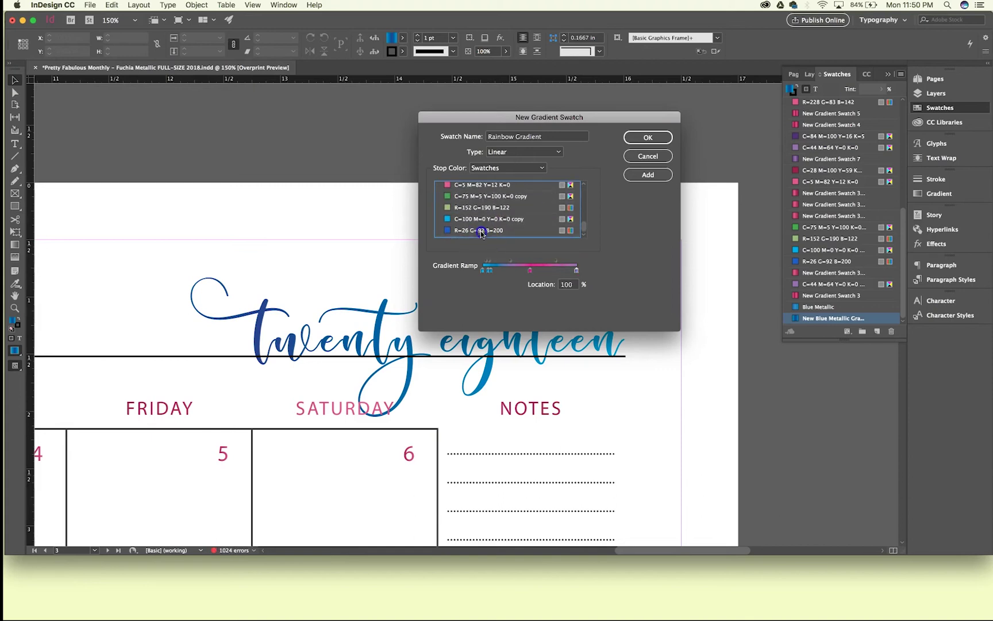
Step: Save the Rainbow Gradient and apply it as the 'twenty eighteen' text fill
click(645, 138)
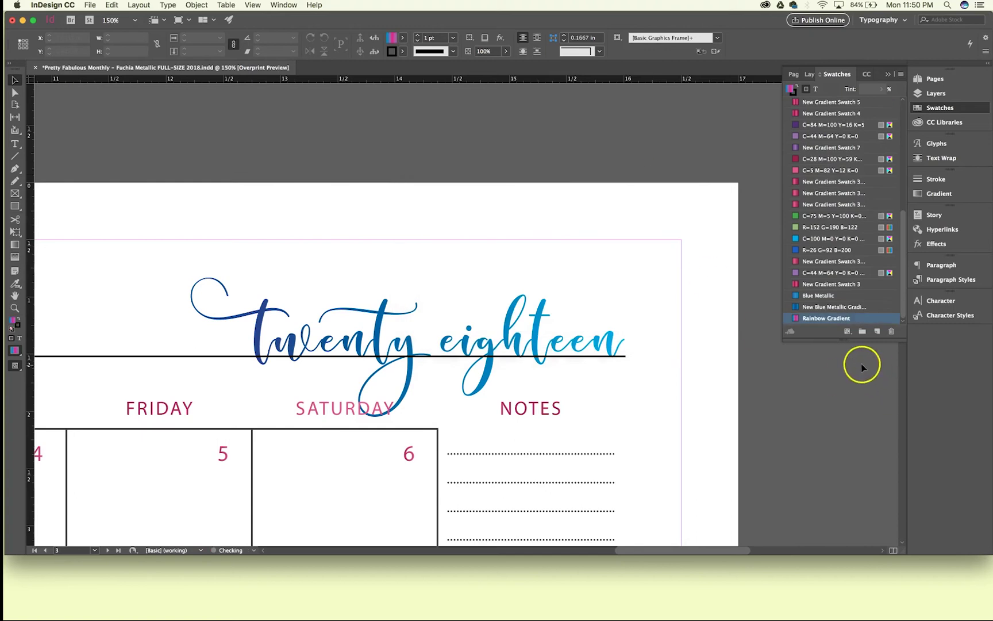
drag(825, 322, 304, 333)
click(404, 38)
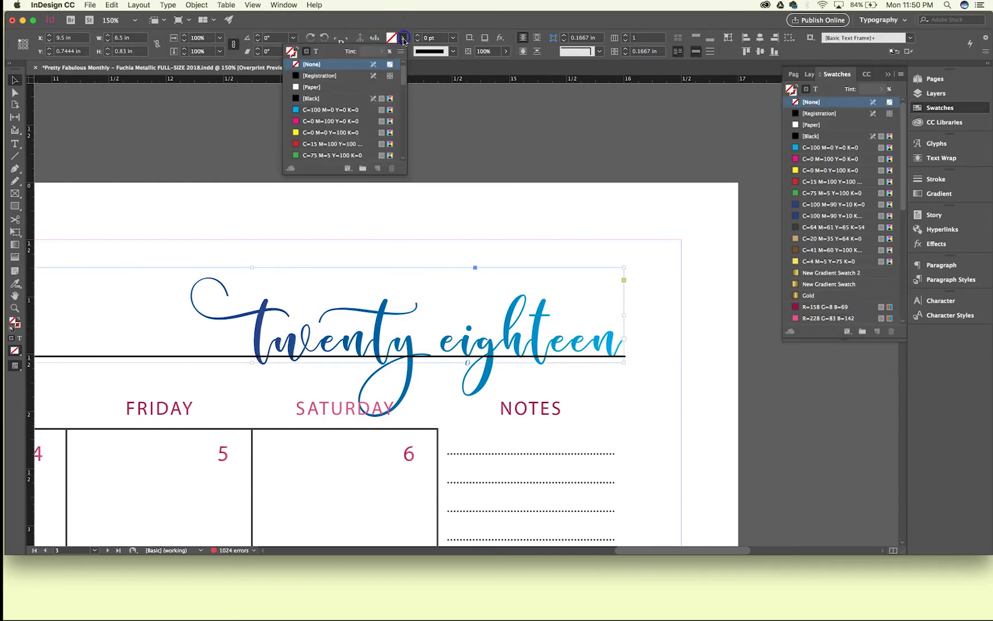
click(316, 51)
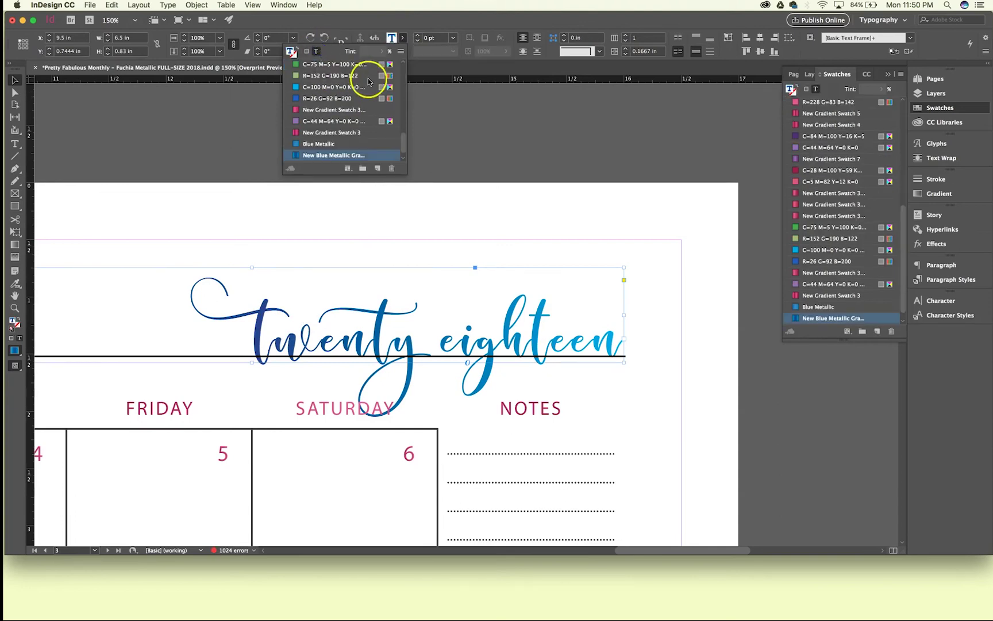
scroll(343, 157, down, 1)
click(340, 156)
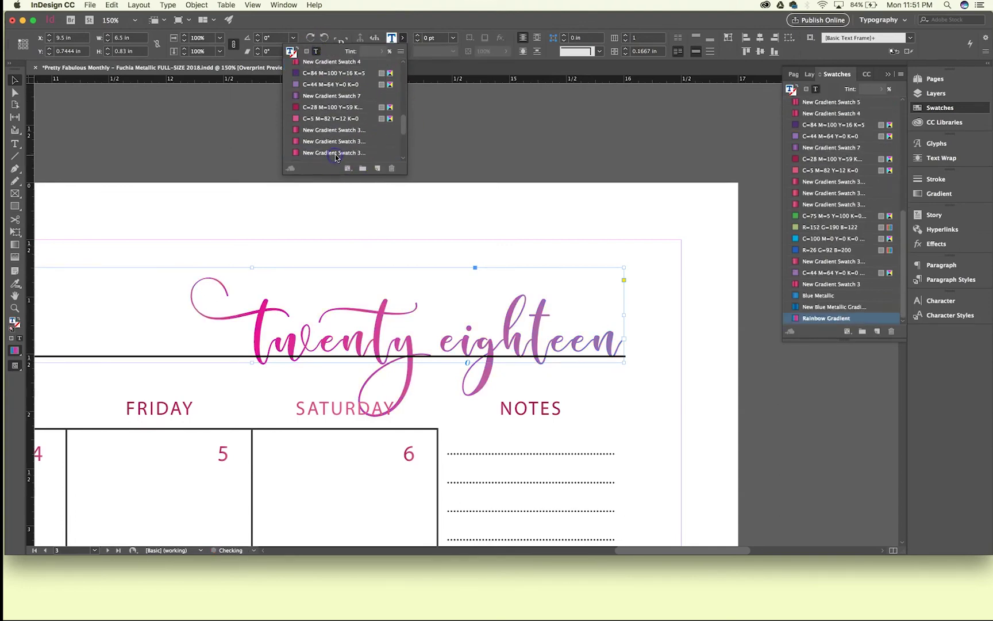
click(667, 394)
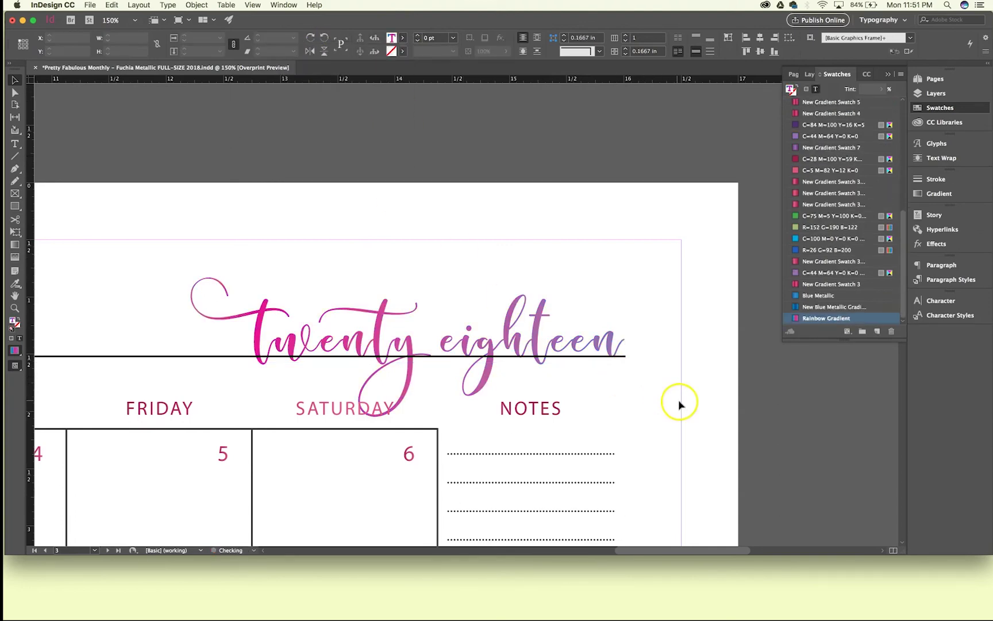
click(273, 359)
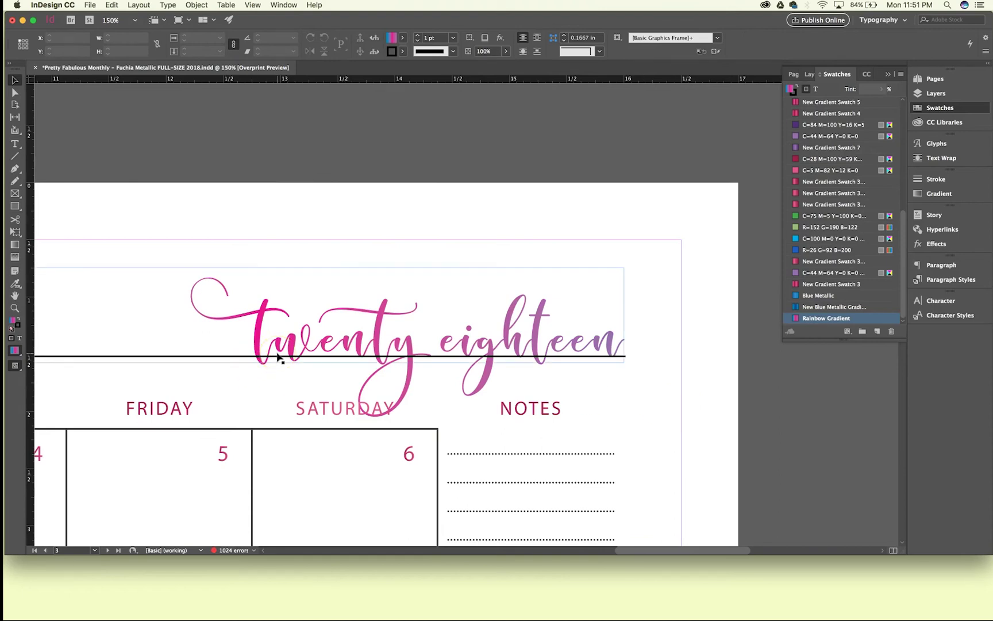